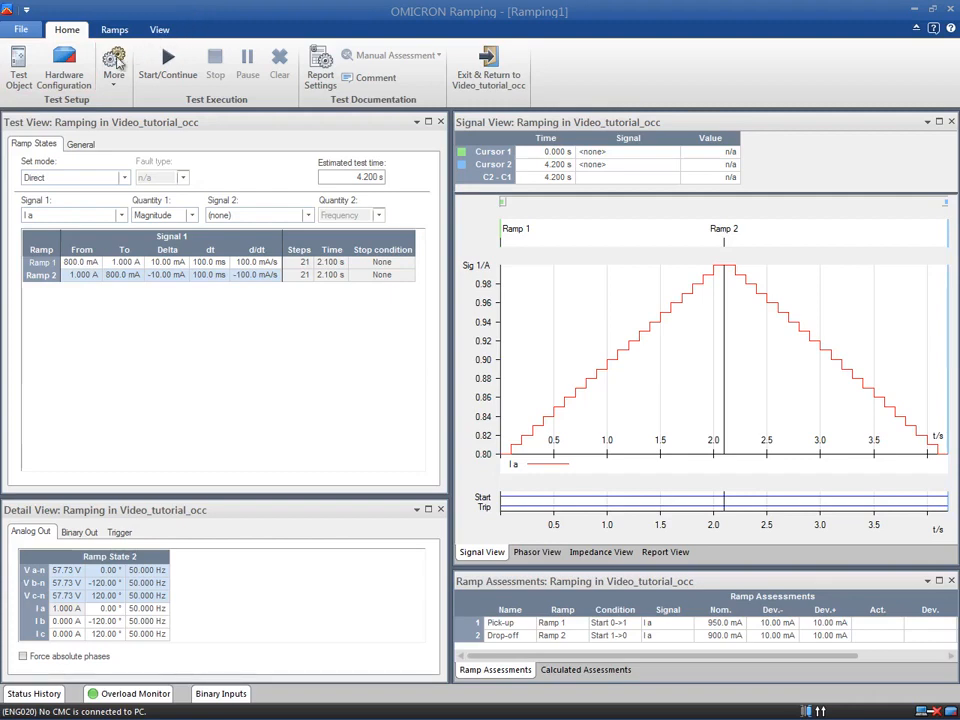
Step: In the hardware configuration, set the analog voltage outputs V a-n, V b-n and V c-n to Not used
{"action": "left_click", "coordinate": [77, 80]}
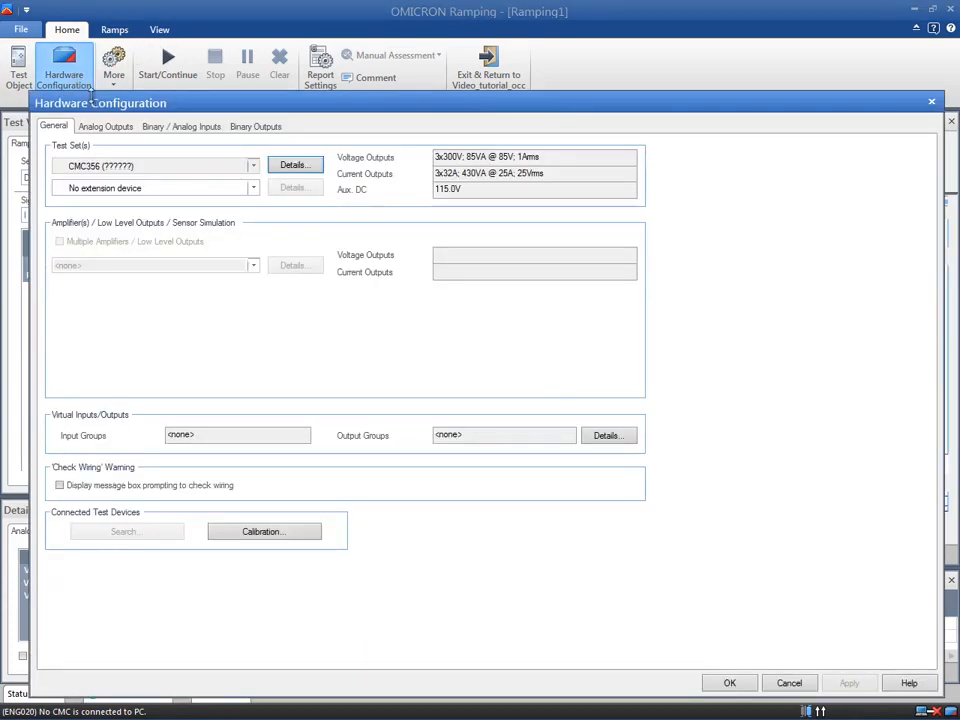
{"action": "left_click", "coordinate": [110, 127]}
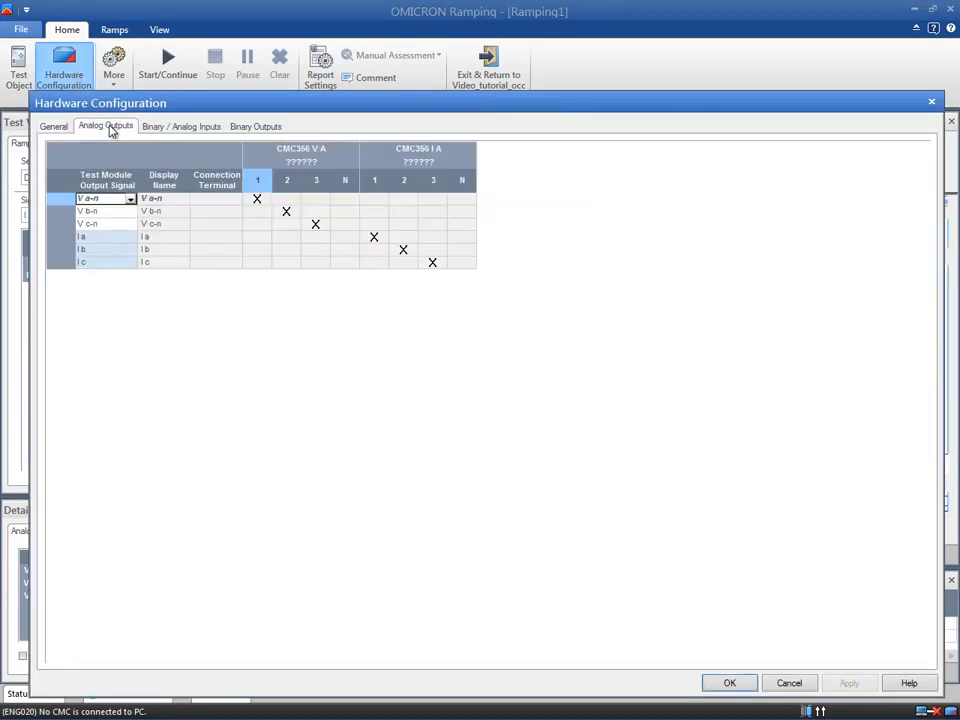
{"action": "left_click", "coordinate": [130, 199]}
{"action": "left_click", "coordinate": [126, 213]}
{"action": "left_click", "coordinate": [130, 211]}
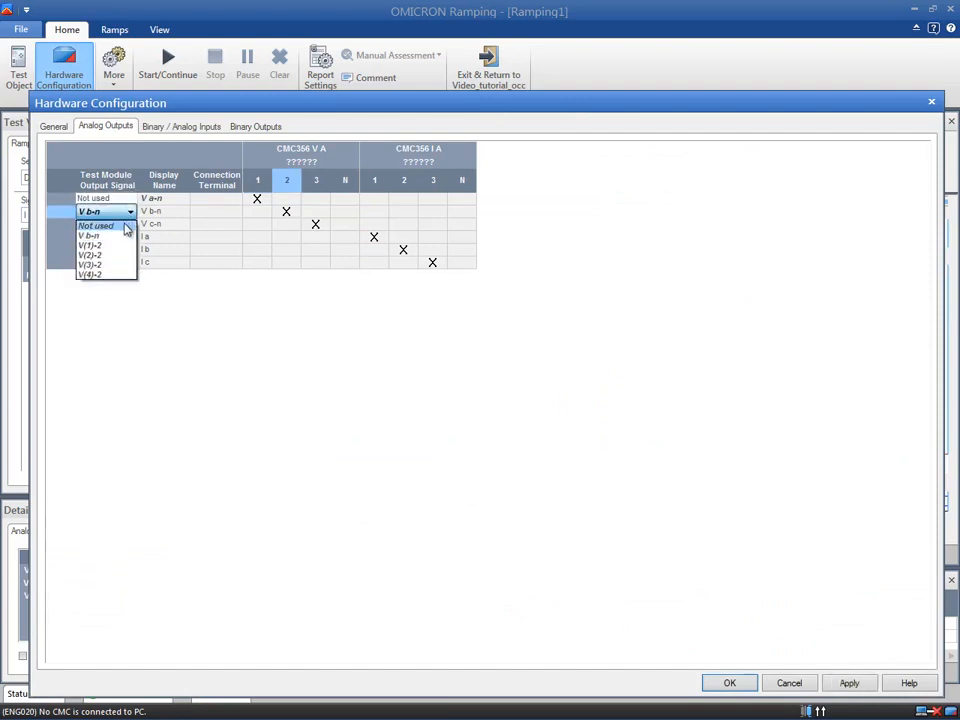
{"action": "left_click", "coordinate": [126, 225]}
{"action": "left_click", "coordinate": [128, 224]}
{"action": "left_click", "coordinate": [125, 238]}
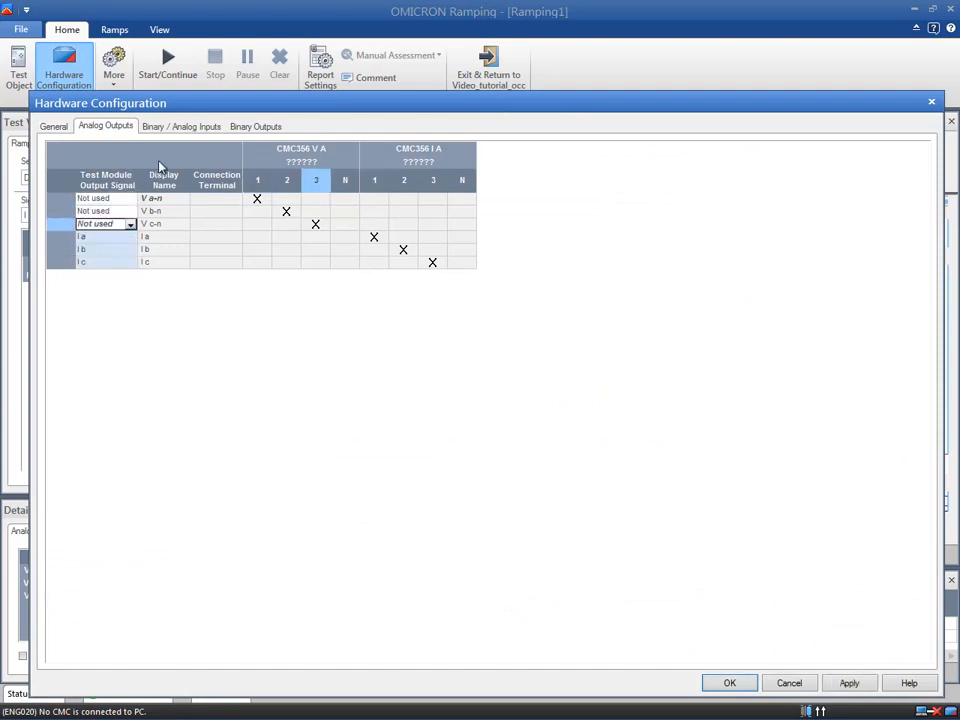
Step: Set the Trip binary input to Not used, check the binary outputs, and apply the hardware configuration
{"action": "left_click", "coordinate": [174, 130]}
{"action": "left_click", "coordinate": [118, 275]}
{"action": "left_click", "coordinate": [118, 277]}
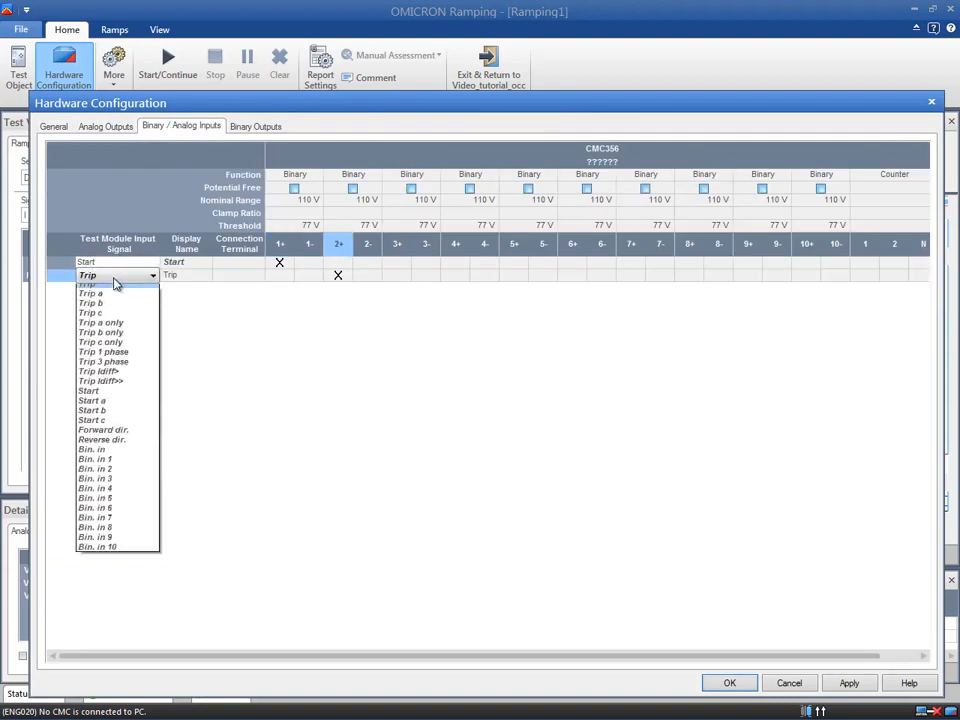
{"action": "left_click", "coordinate": [90, 288]}
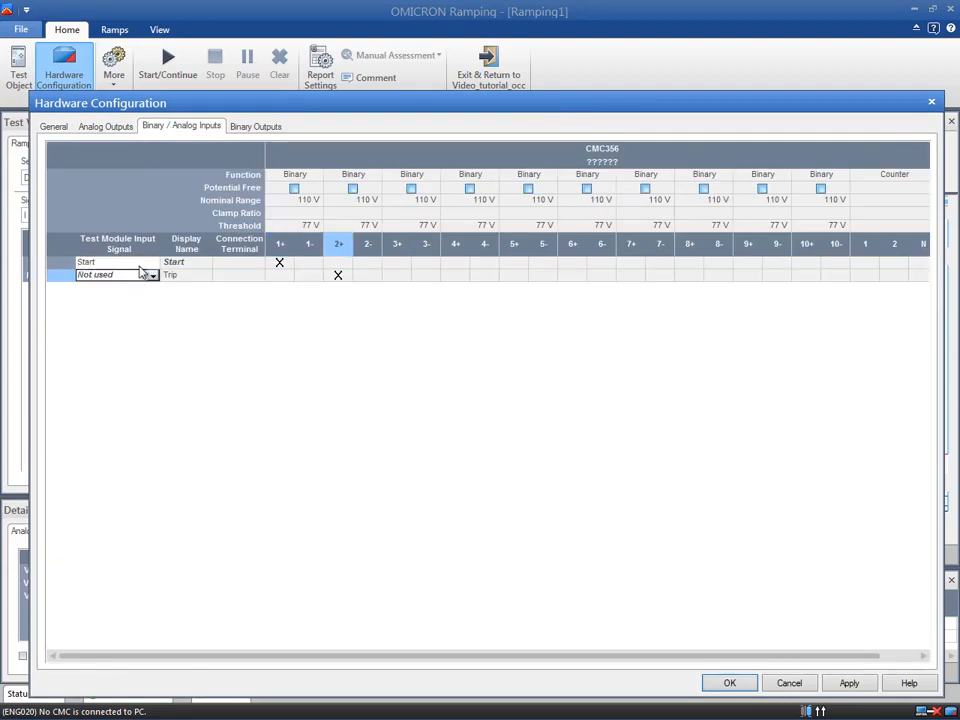
{"action": "left_click", "coordinate": [255, 127]}
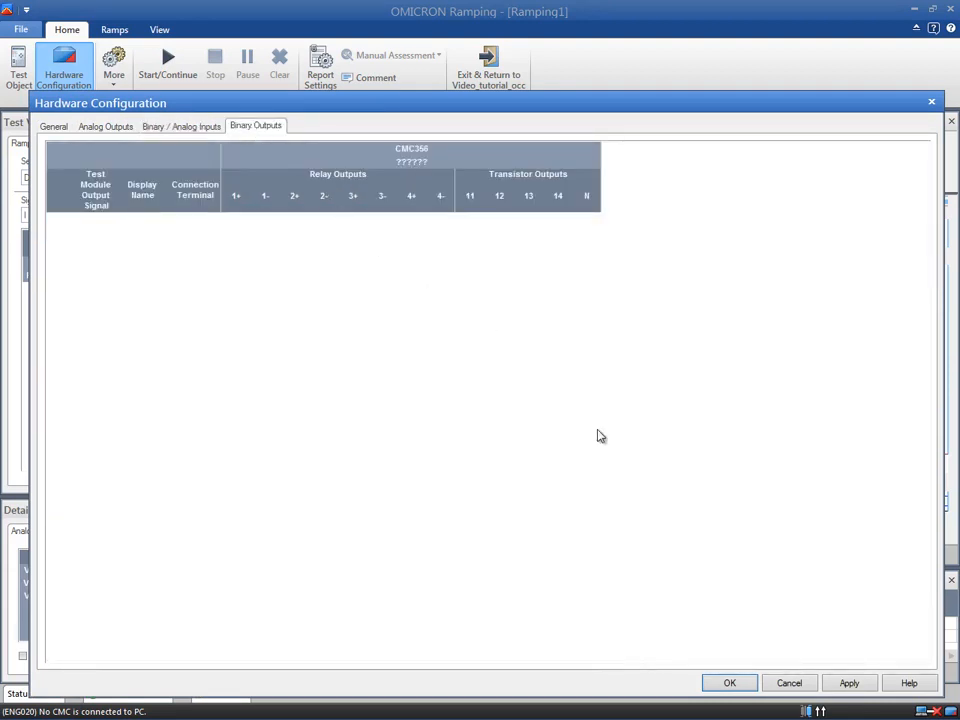
{"action": "left_click", "coordinate": [834, 683]}
{"action": "left_click", "coordinate": [735, 683]}
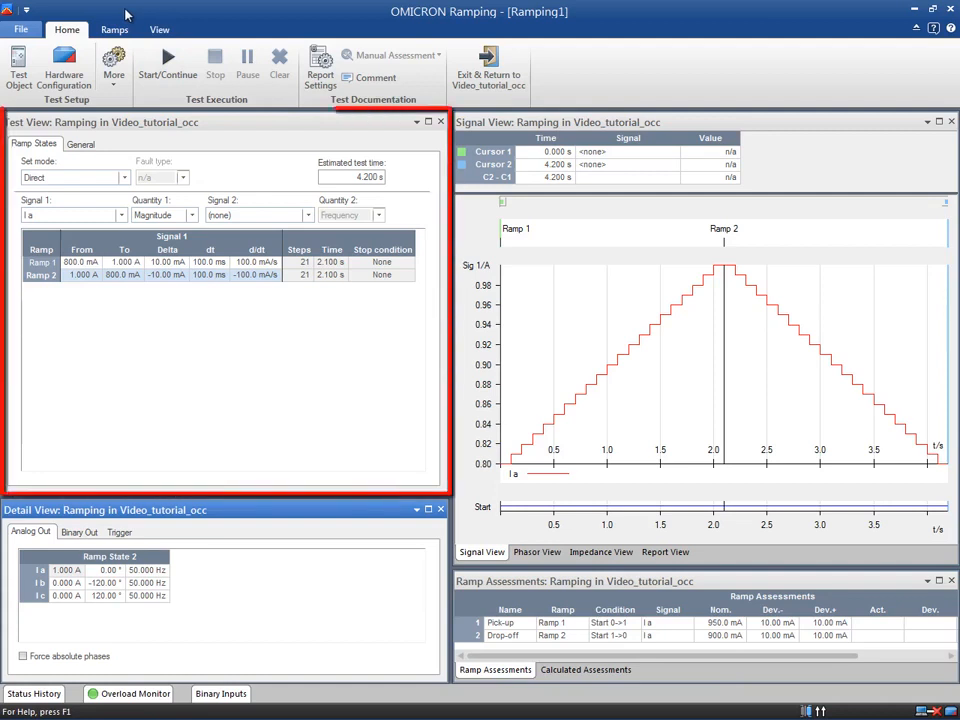
Step: Set the ramp mode to Direct, with I a; b; c as Signal 1 and Magnitude as its quantity
{"action": "left_click", "coordinate": [116, 30]}
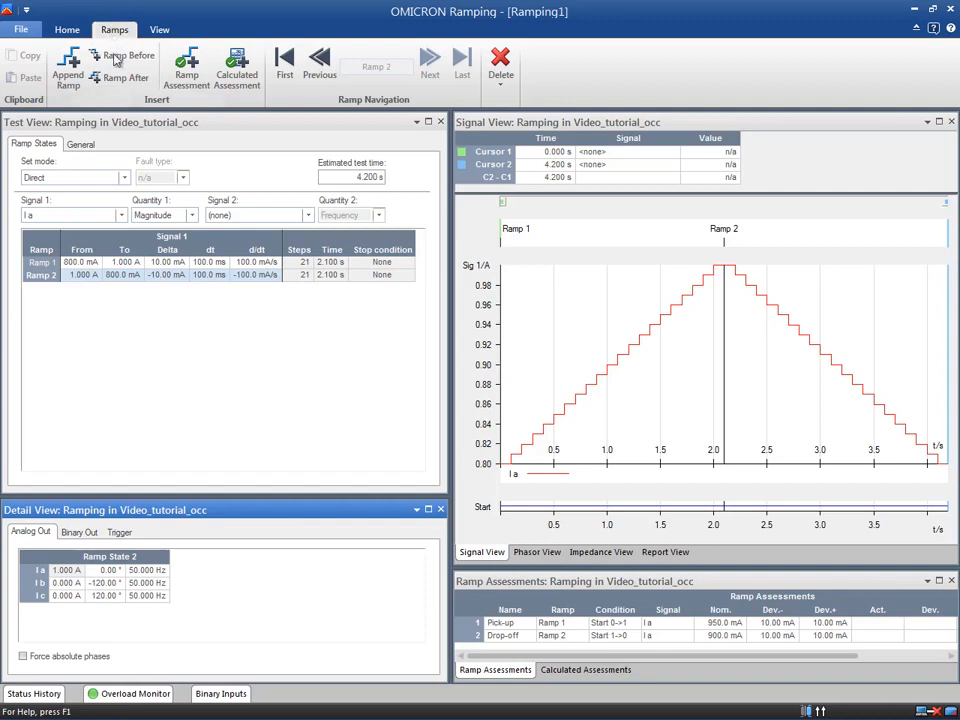
{"action": "left_click", "coordinate": [124, 177]}
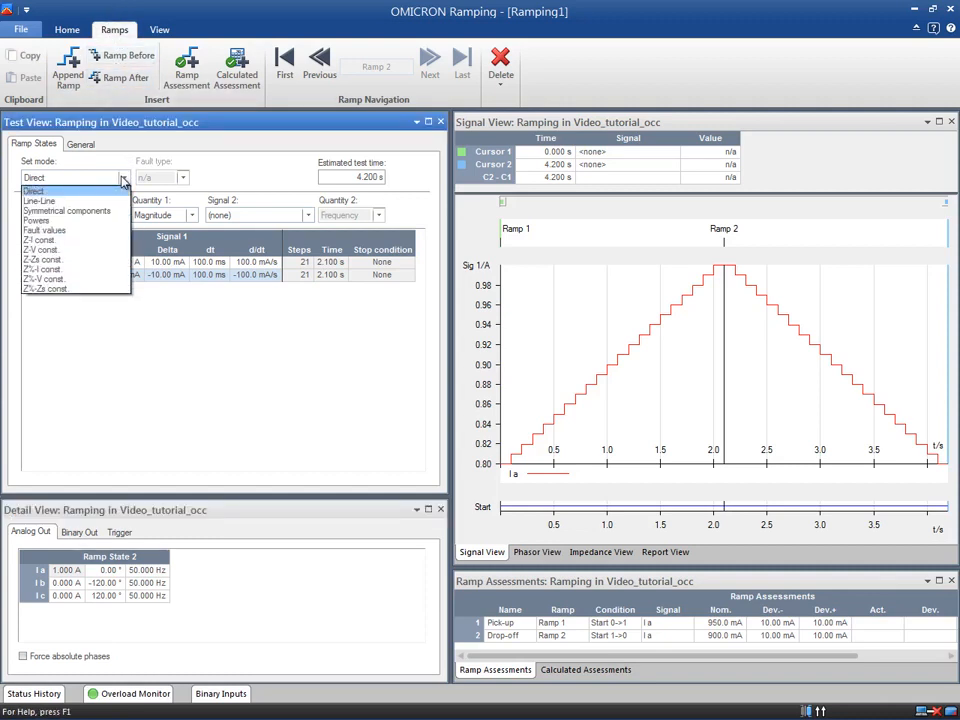
{"action": "left_click", "coordinate": [121, 190]}
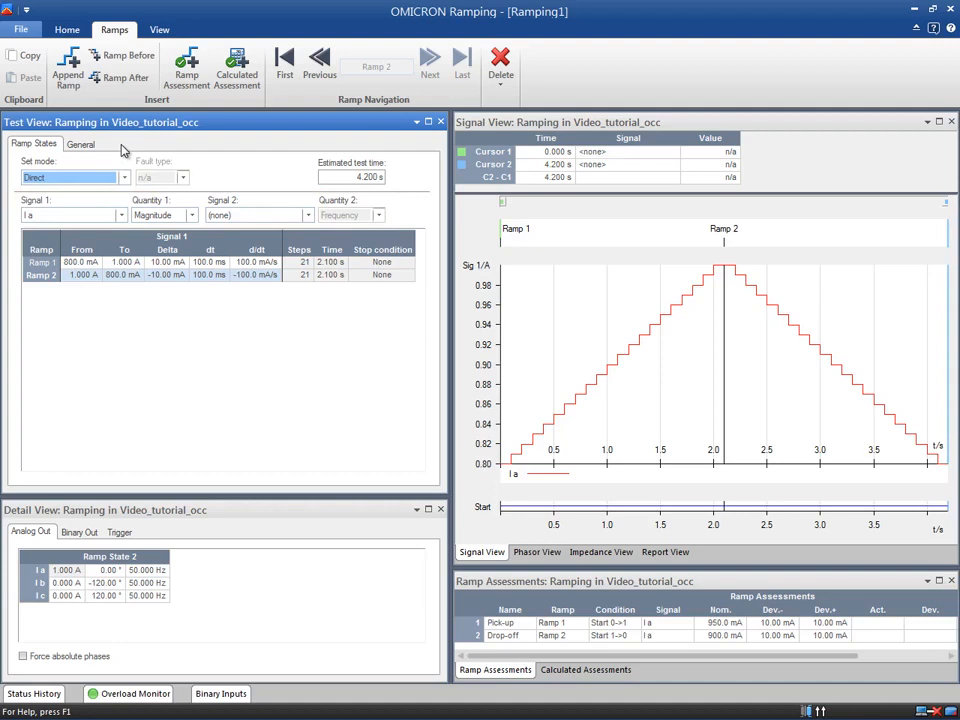
{"action": "left_click", "coordinate": [120, 215]}
{"action": "left_click", "coordinate": [118, 287]}
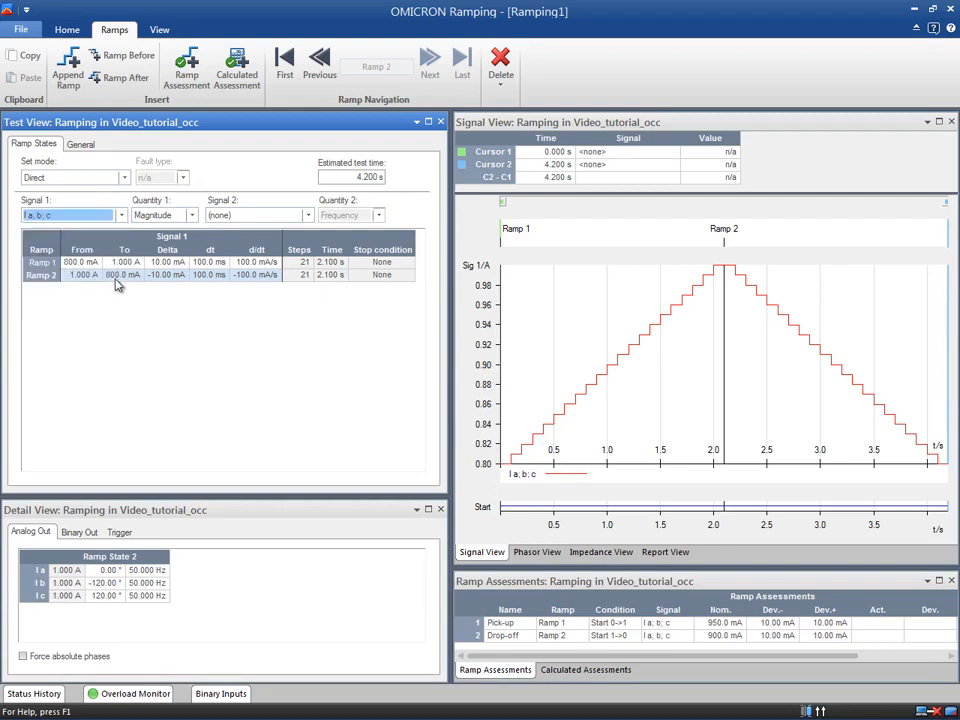
{"action": "left_click", "coordinate": [192, 216]}
{"action": "left_click", "coordinate": [155, 229]}
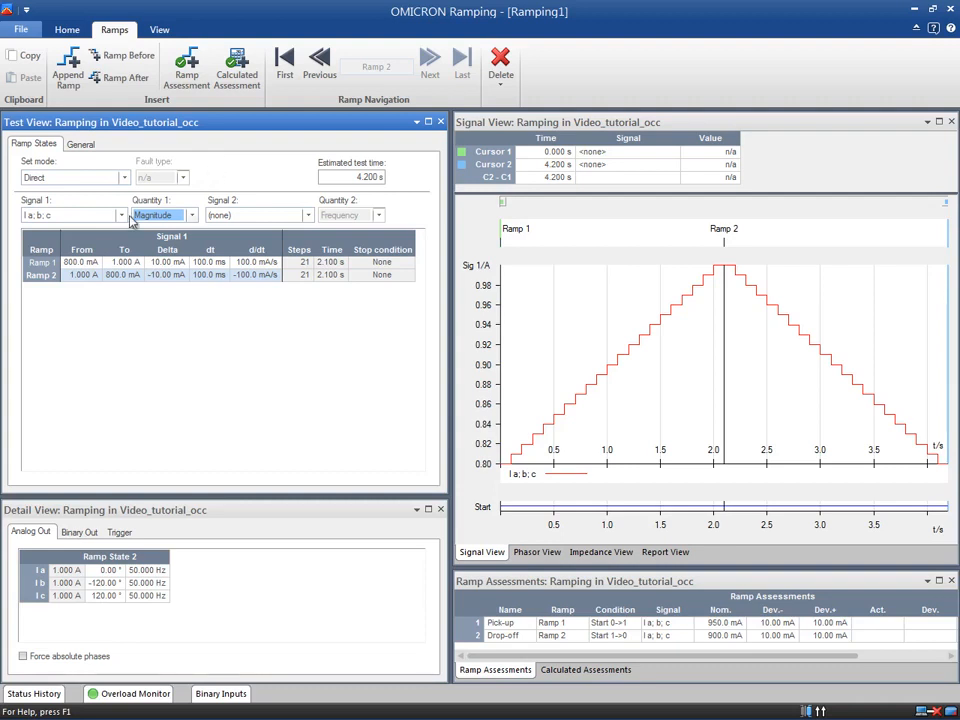
Step: Set Ramp 1 to run from 1.44 A to 2.16 A
{"action": "left_click", "coordinate": [66, 264]}
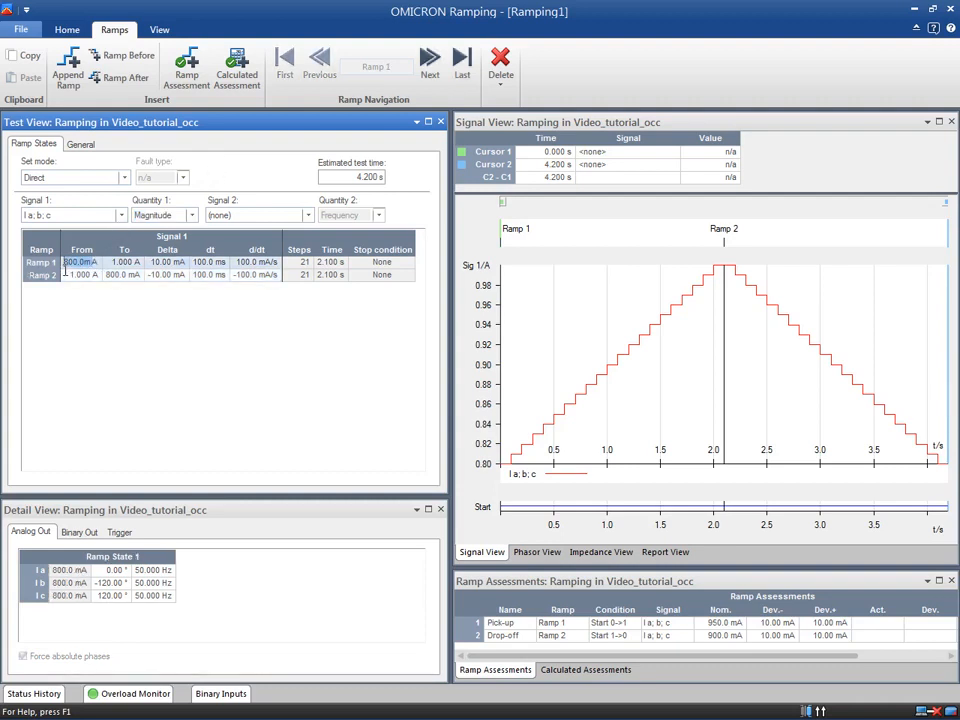
{"action": "type", "text": "1.44 A"}
{"action": "left_click", "coordinate": [130, 263]}
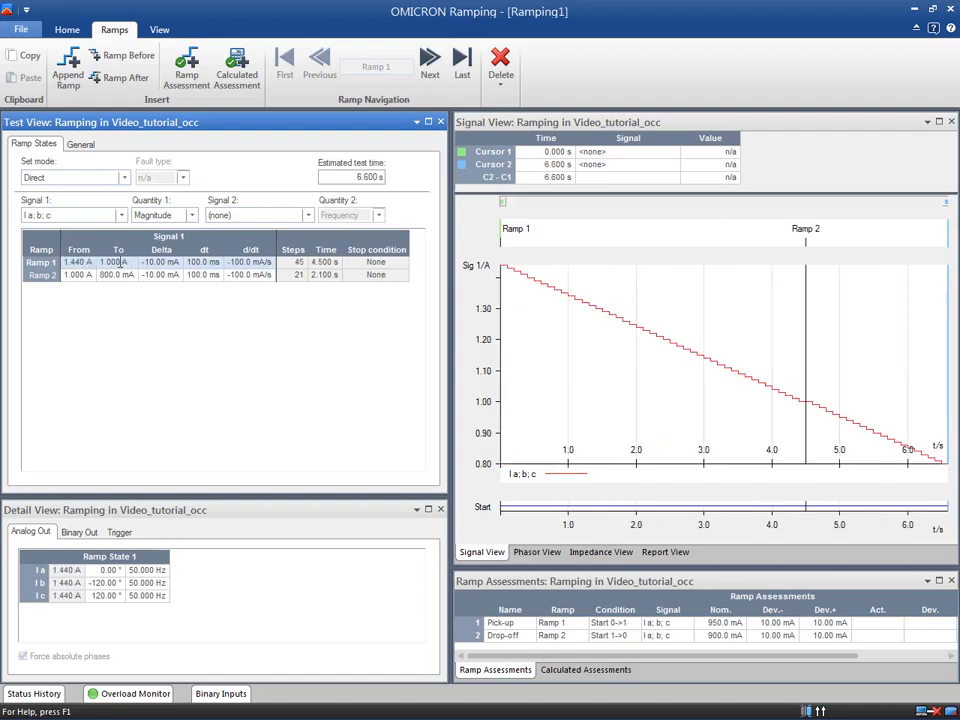
{"action": "type", "text": "2.16 A"}
{"action": "left_click", "coordinate": [145, 262]}
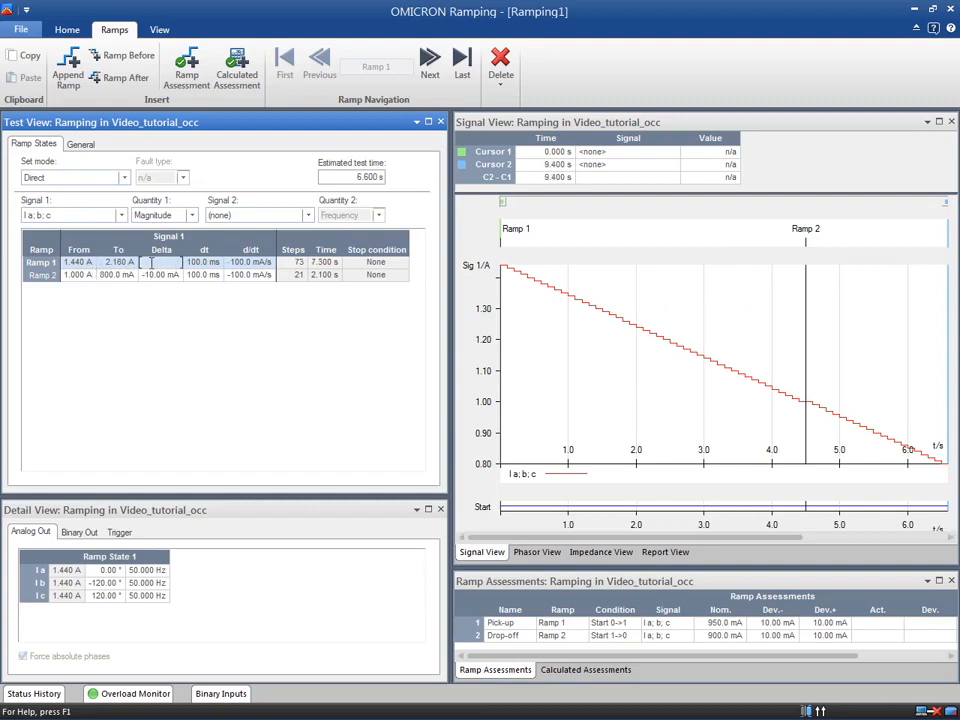
Step: Set Ramp 2 to run from 2.16 A to 1.44 A
{"action": "left_click", "coordinate": [62, 275]}
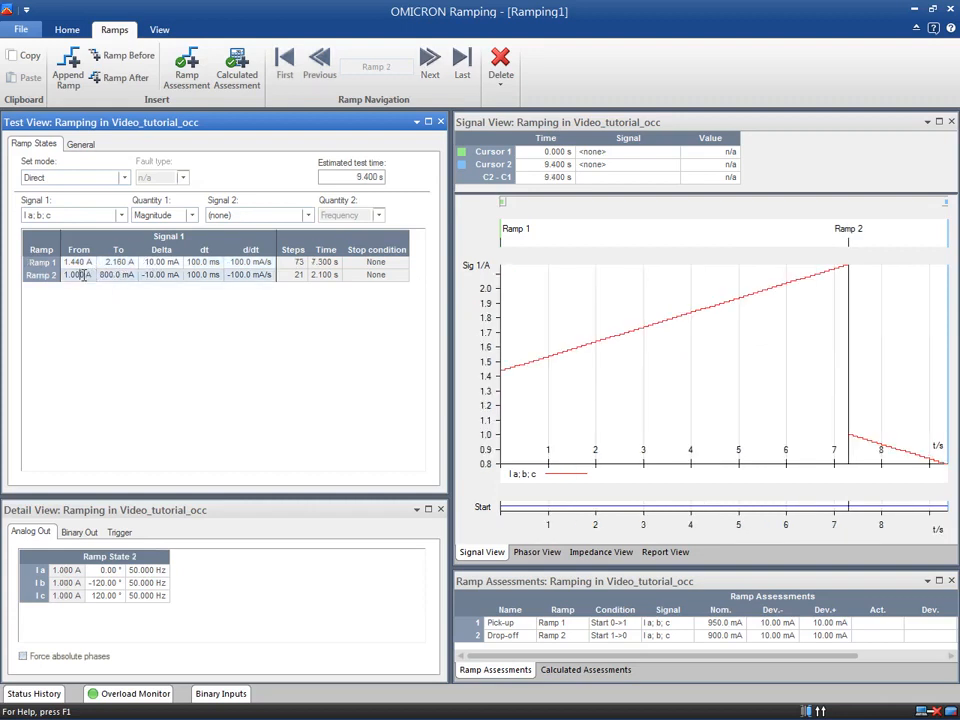
{"action": "type", "text": "2.16 A"}
{"action": "left_click", "coordinate": [118, 275]}
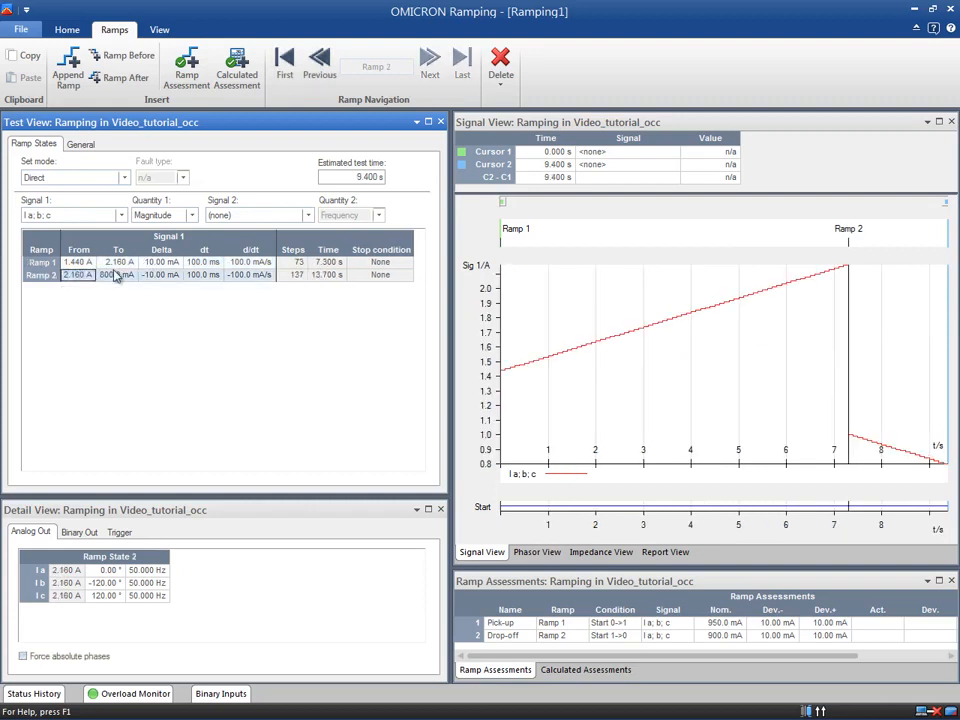
{"action": "type", "text": "1.44 A"}
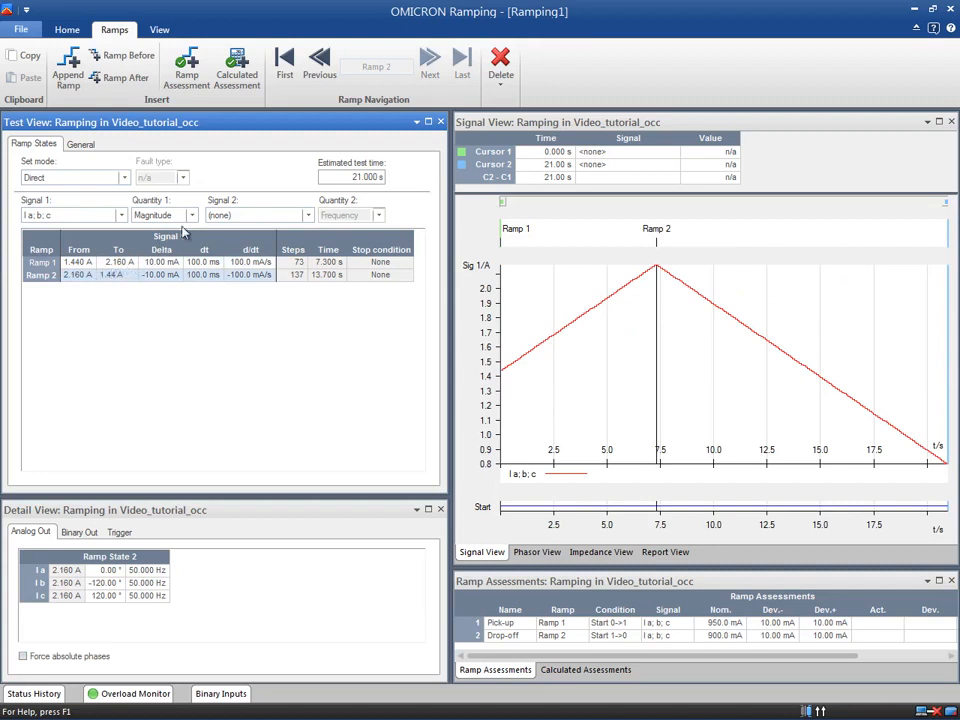
Step: Set the delta to 14 mA for Ramp 1 and -14 mA for Ramp 2
{"action": "left_click", "coordinate": [135, 195]}
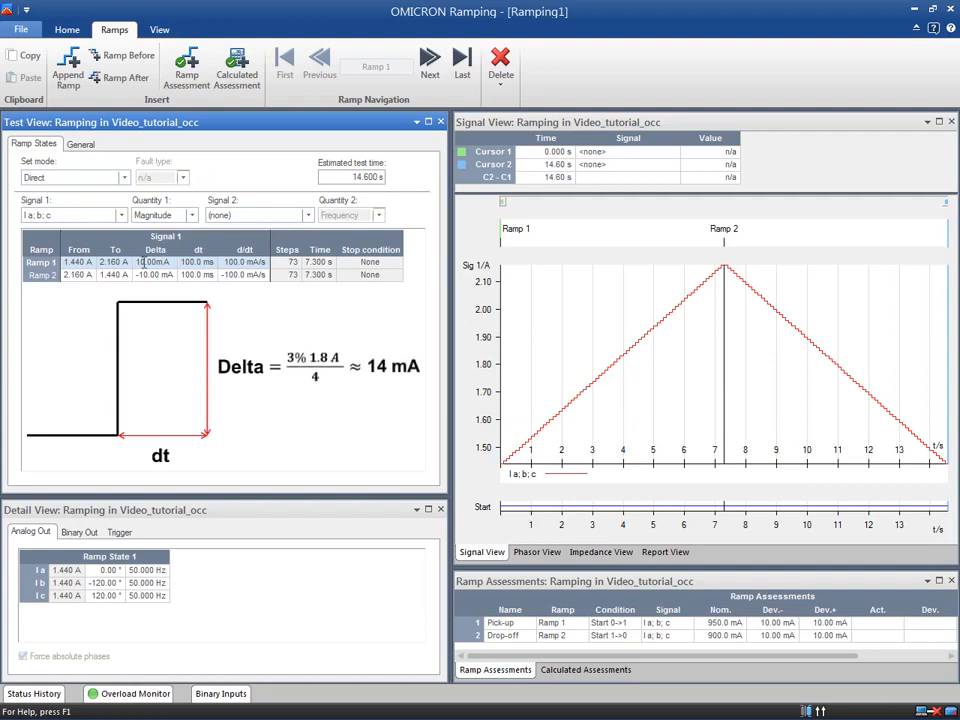
{"action": "type", "text": "4"}
{"action": "left_click", "coordinate": [147, 274]}
{"action": "type", "text": "4"}
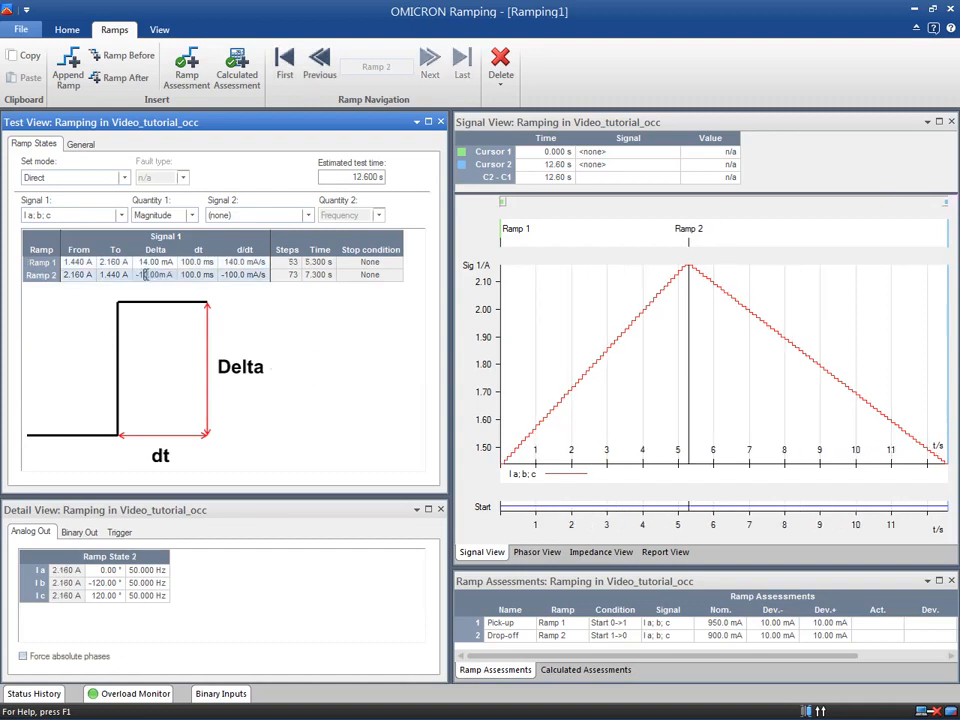
Step: Enlarge the Detail View and set Ramp 1's stop condition to a binary trigger on Start 0->1
{"action": "left_click", "coordinate": [210, 262]}
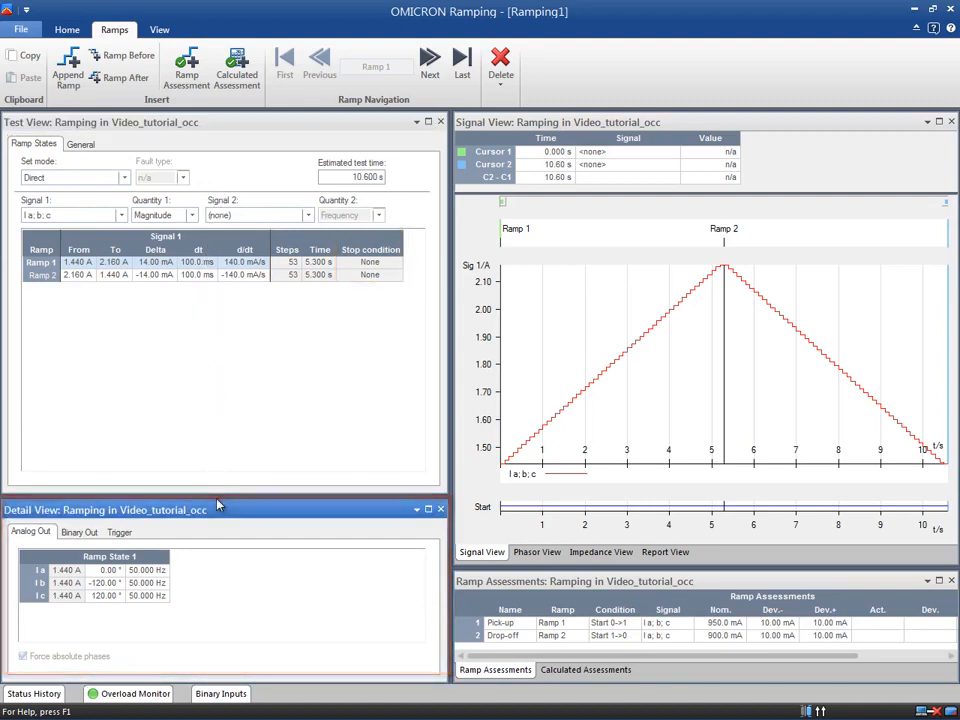
{"action": "left_click_drag", "start_coordinate": [216, 497], "coordinate": [199, 338]}
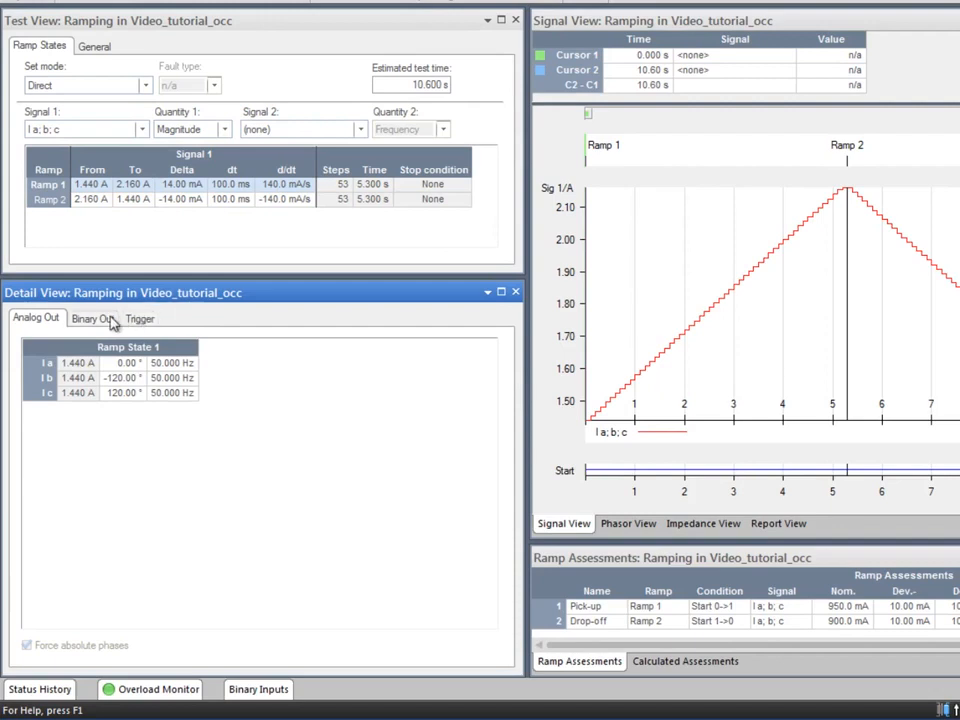
{"action": "left_click", "coordinate": [110, 319]}
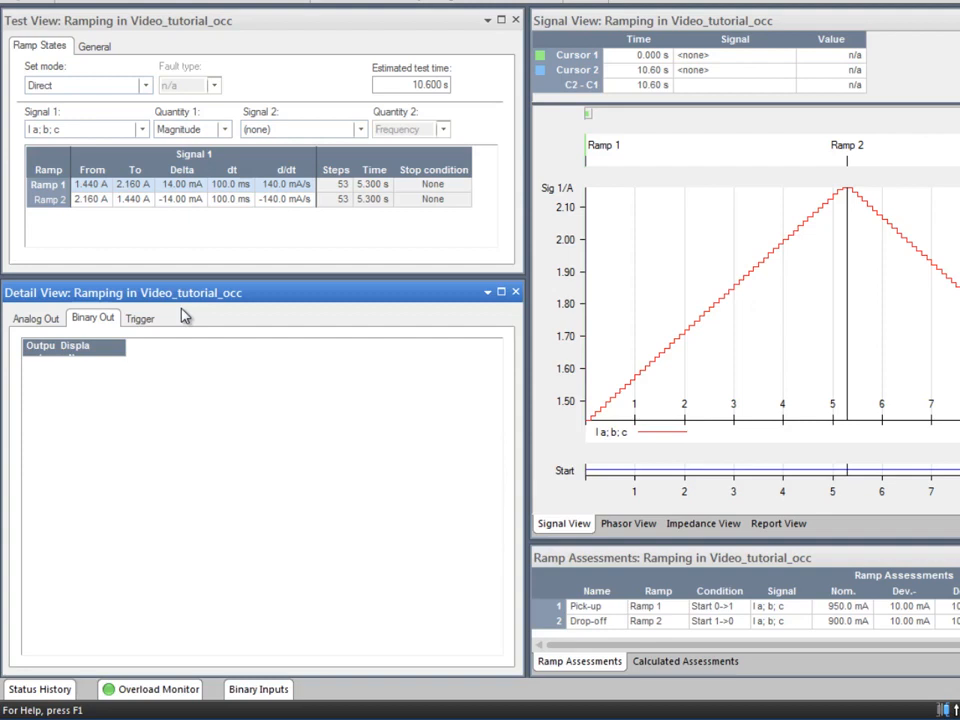
{"action": "left_click", "coordinate": [150, 319]}
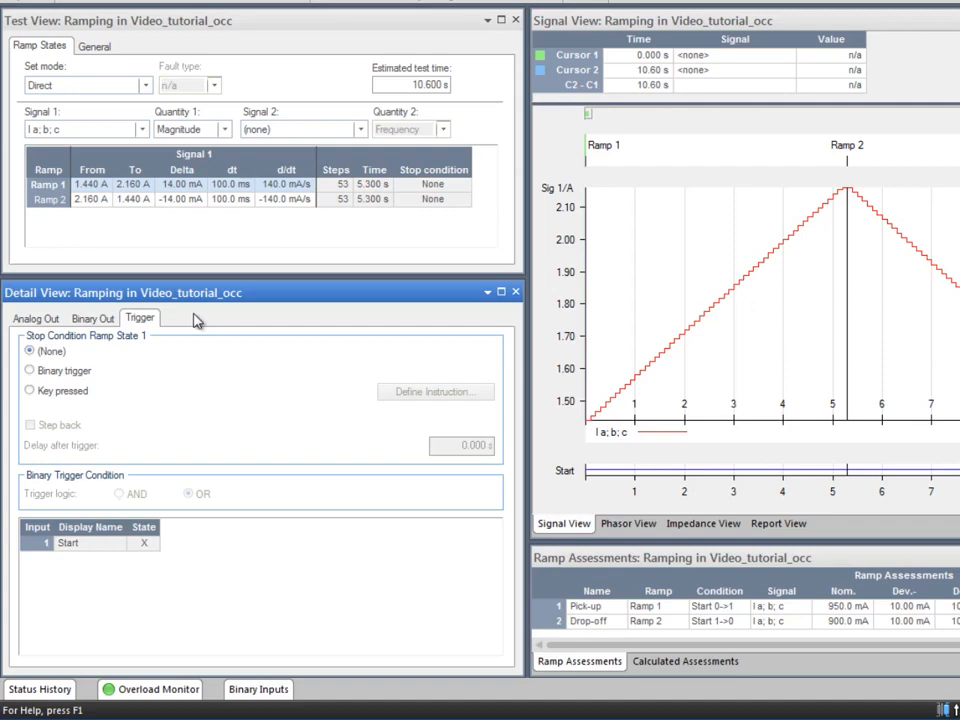
{"action": "left_click", "coordinate": [31, 391]}
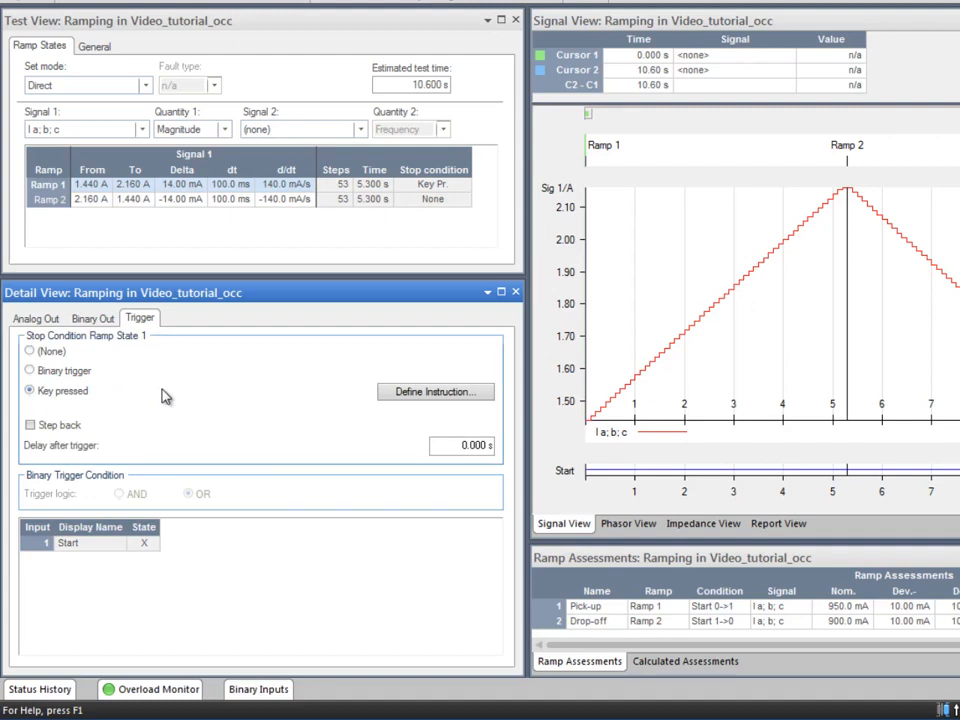
{"action": "left_click", "coordinate": [31, 371]}
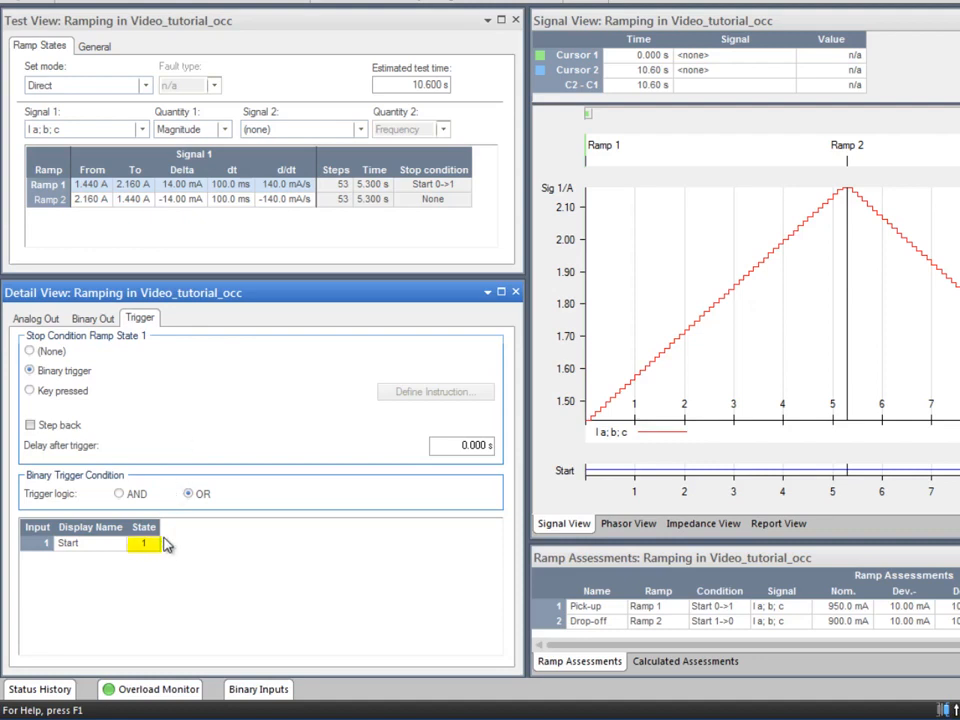
Step: Set Ramp 2's stop condition to a binary trigger on Start 1->0
{"action": "left_click", "coordinate": [202, 198]}
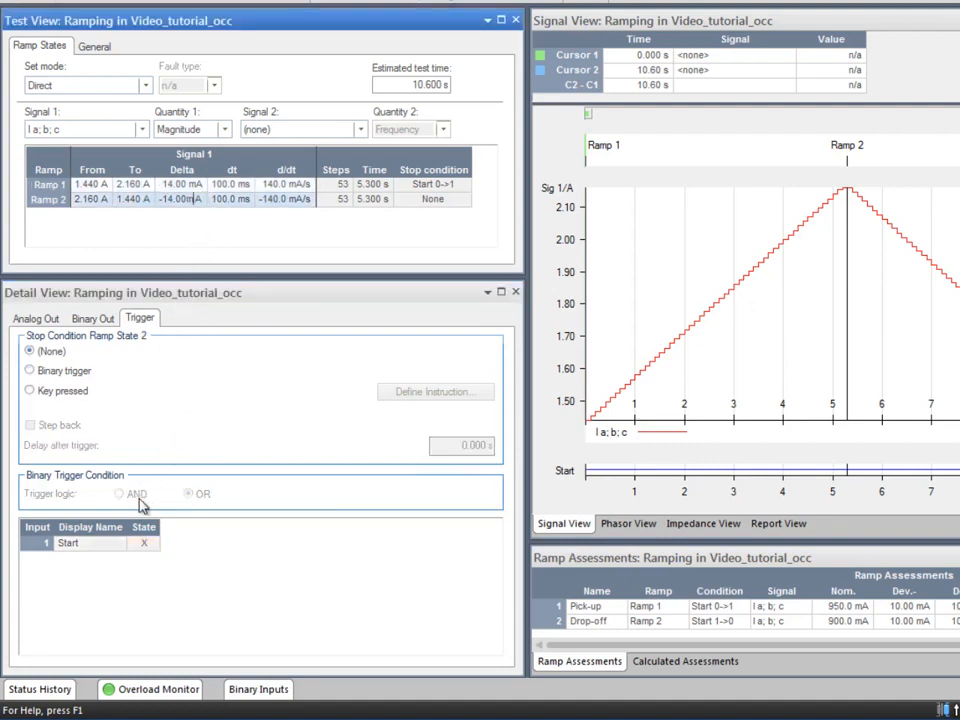
{"action": "left_click", "coordinate": [145, 545]}
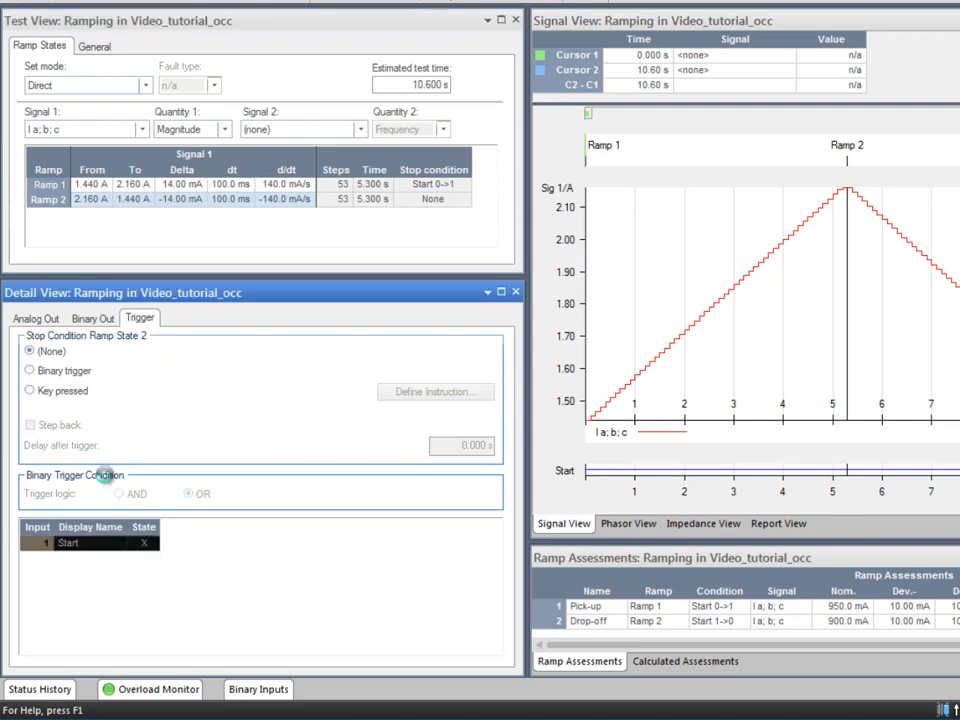
{"action": "left_click", "coordinate": [31, 371]}
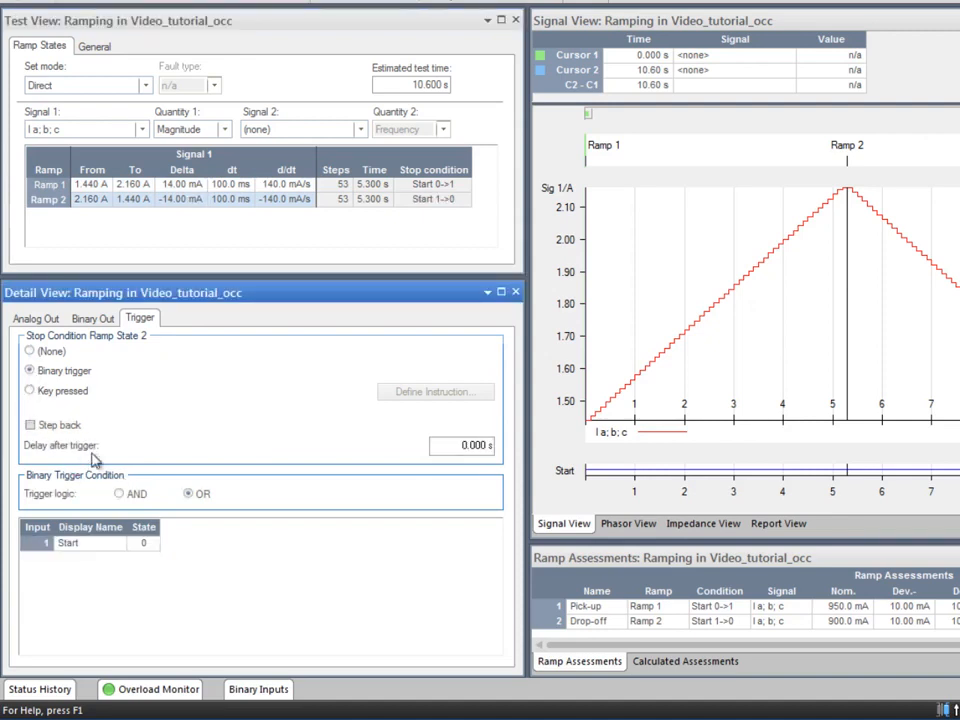
{"action": "left_click", "coordinate": [198, 542]}
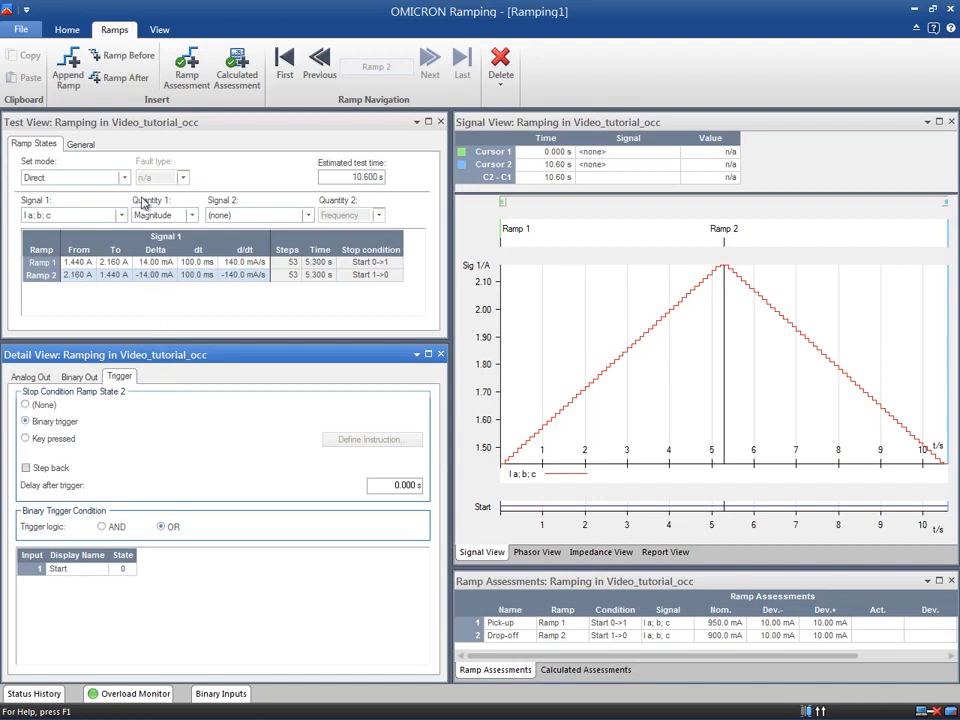
Step: Show the ramp assessments and assign Ramp 1 to the Pick-up assessment and Ramp 2 to the Drop-off assessment
{"action": "left_click", "coordinate": [156, 31]}
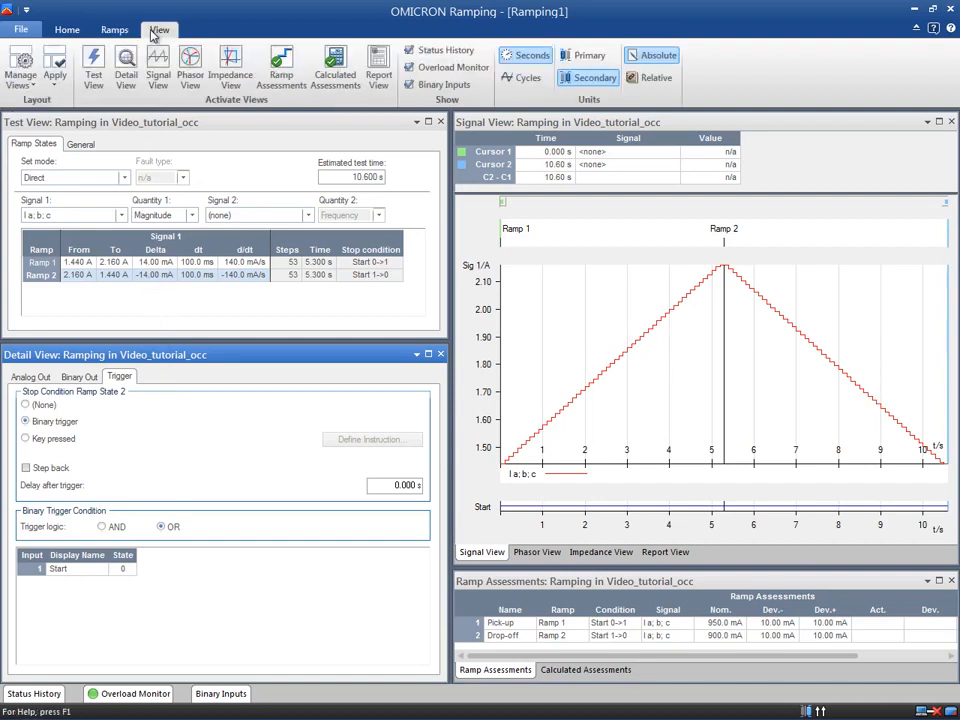
{"action": "left_click", "coordinate": [329, 68]}
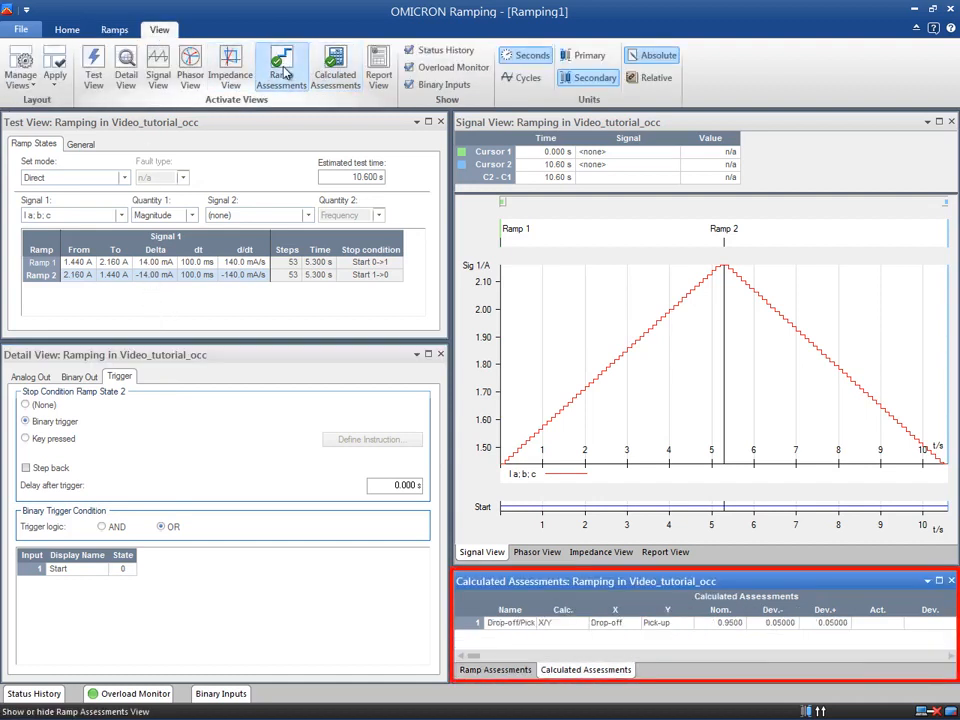
{"action": "left_click", "coordinate": [284, 72]}
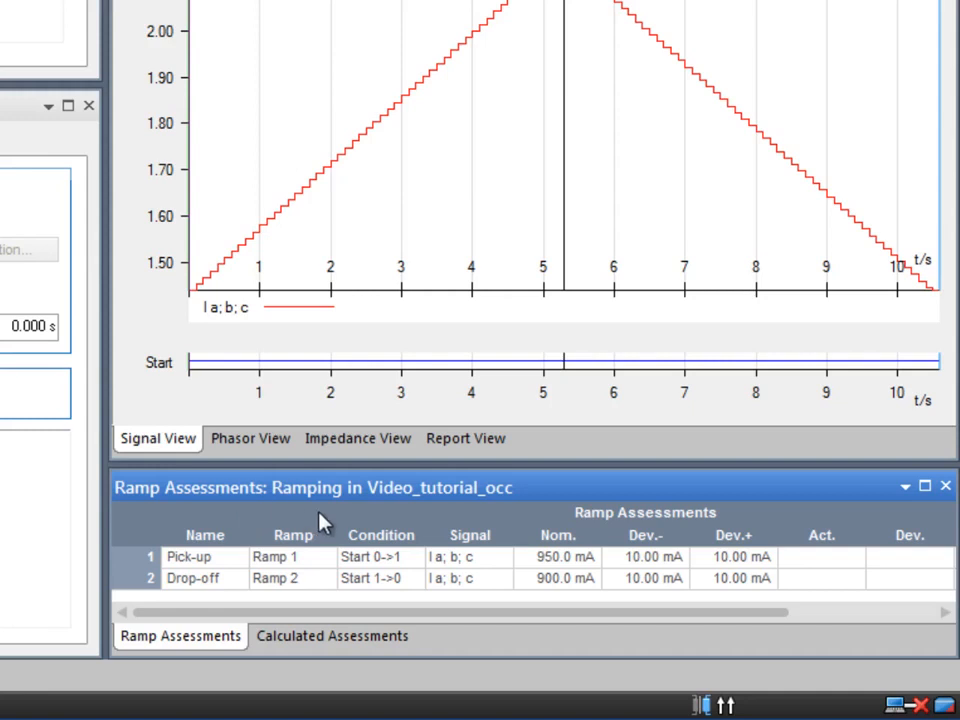
{"action": "left_click", "coordinate": [319, 558]}
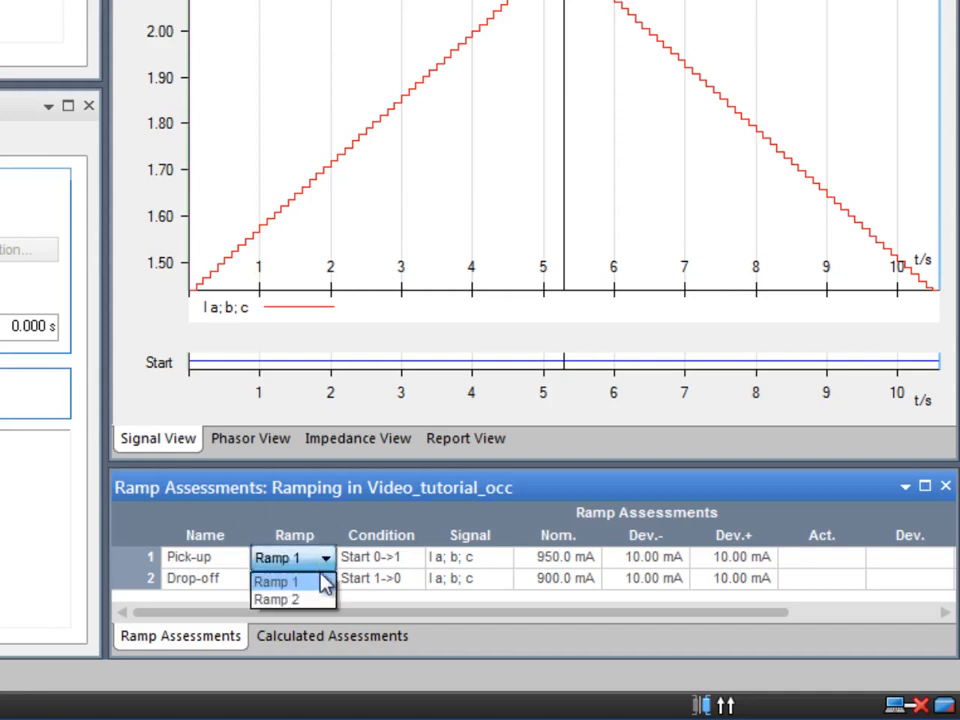
{"action": "left_click", "coordinate": [323, 582]}
{"action": "left_click", "coordinate": [324, 587]}
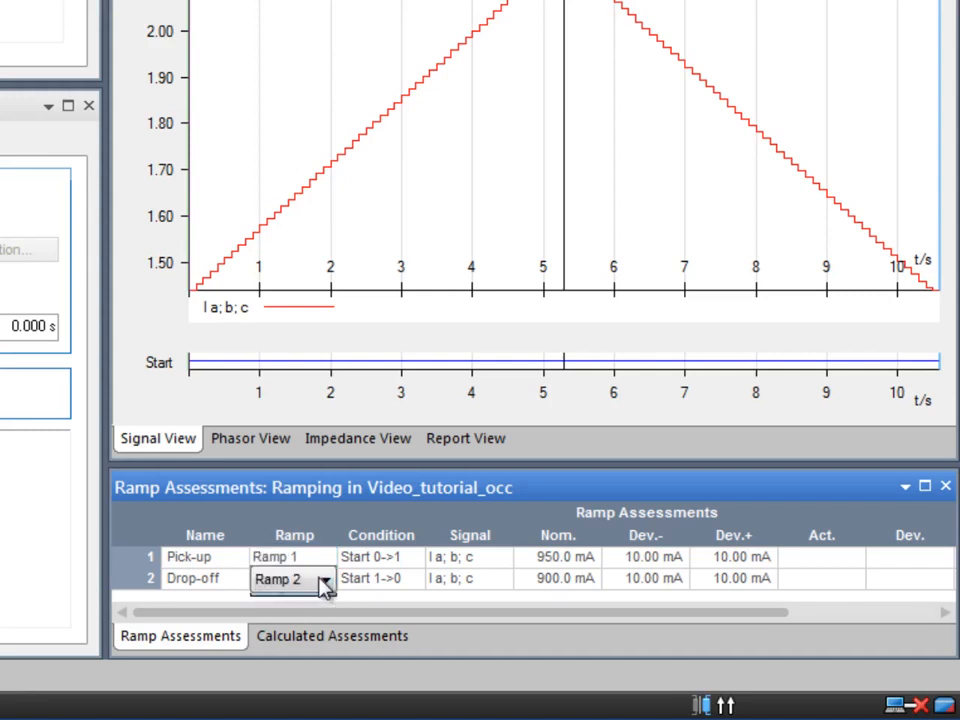
{"action": "left_click", "coordinate": [325, 581]}
{"action": "left_click", "coordinate": [321, 618]}
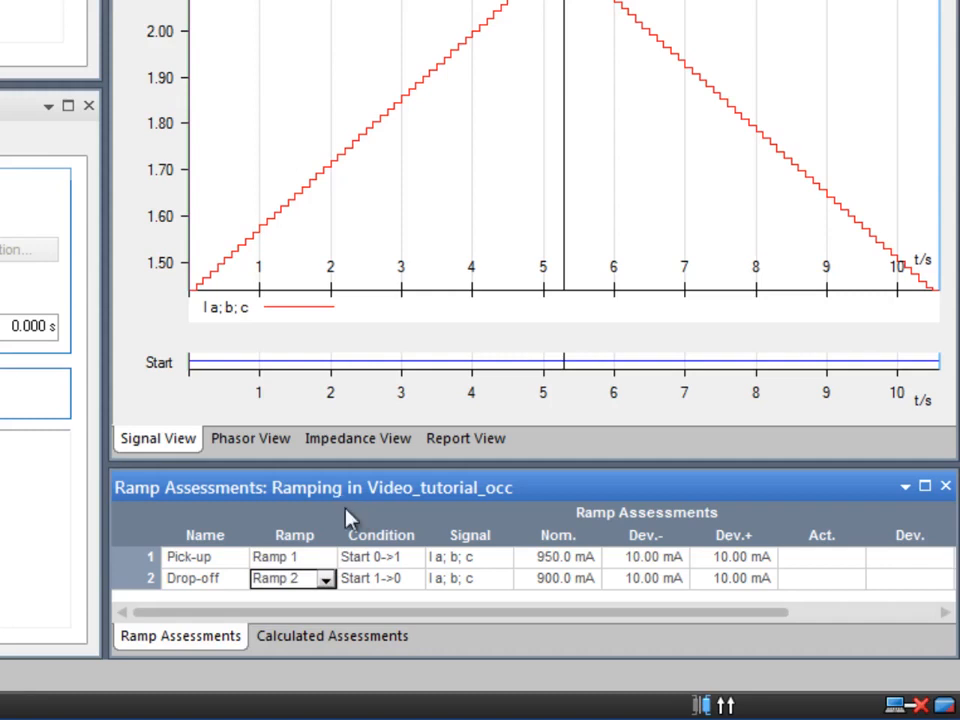
Step: Set the assessment condition to Start 0->1 for Pick-up and Start 1->0 for Drop-off
{"action": "left_click", "coordinate": [419, 560]}
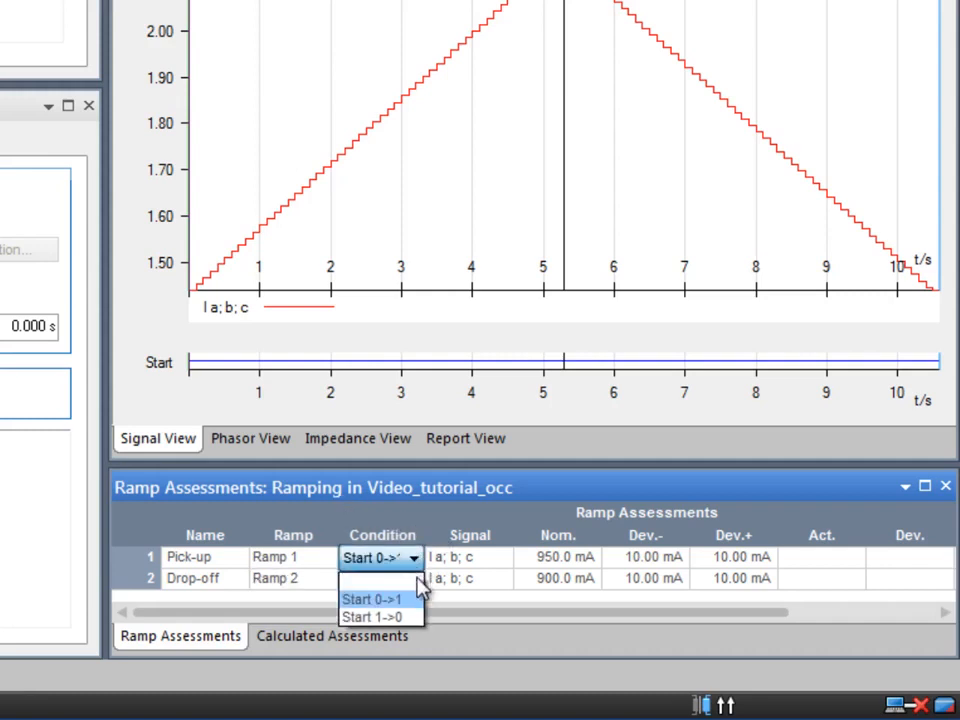
{"action": "left_click", "coordinate": [380, 599]}
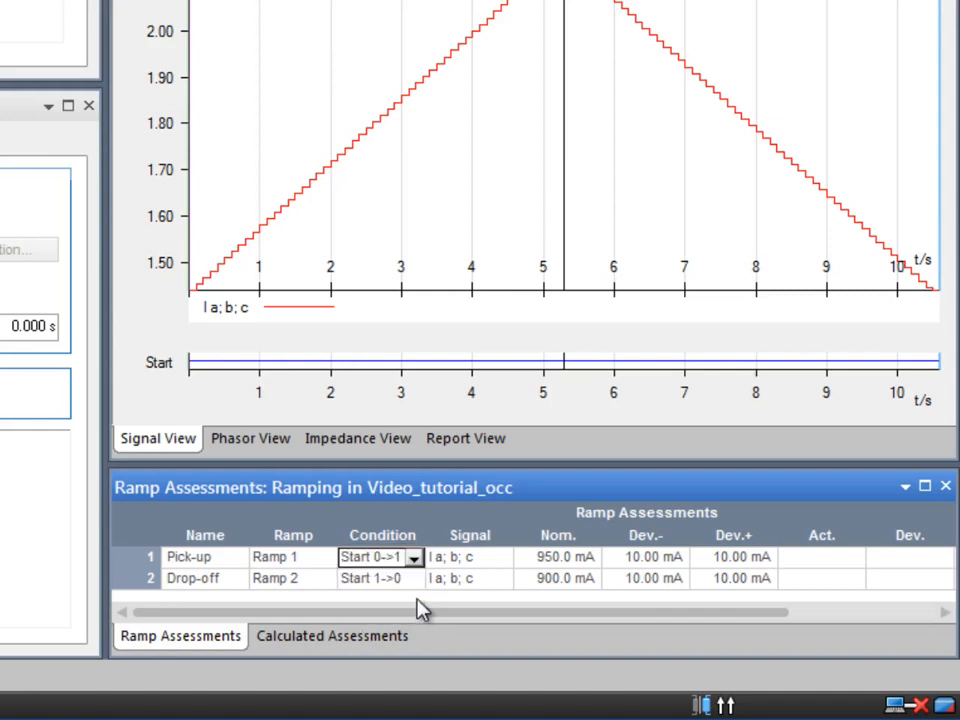
{"action": "left_click", "coordinate": [414, 579]}
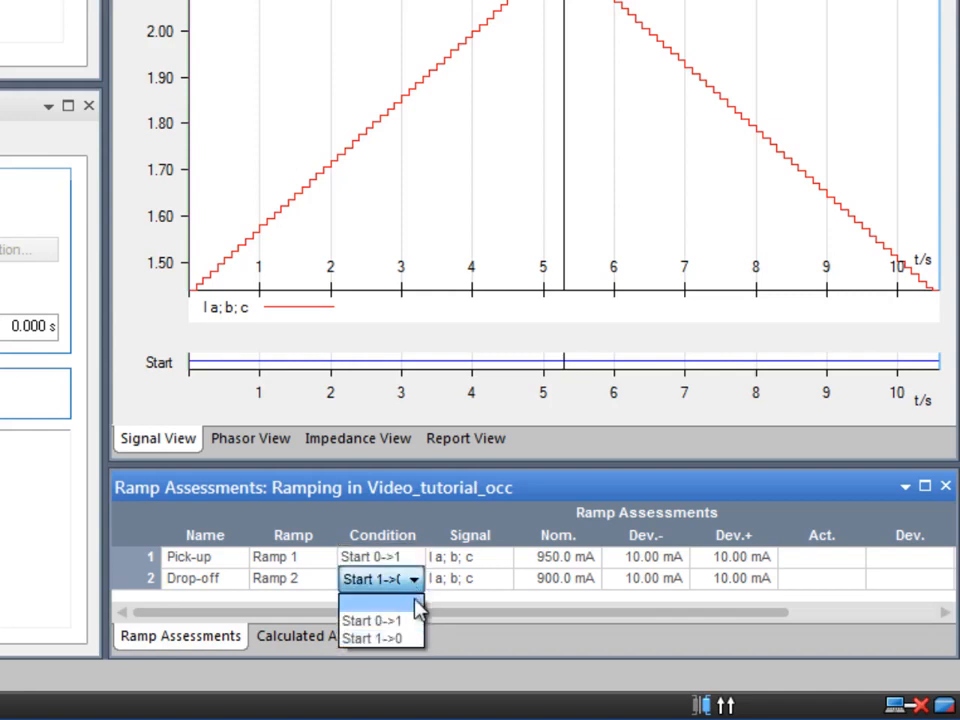
{"action": "left_click", "coordinate": [414, 641]}
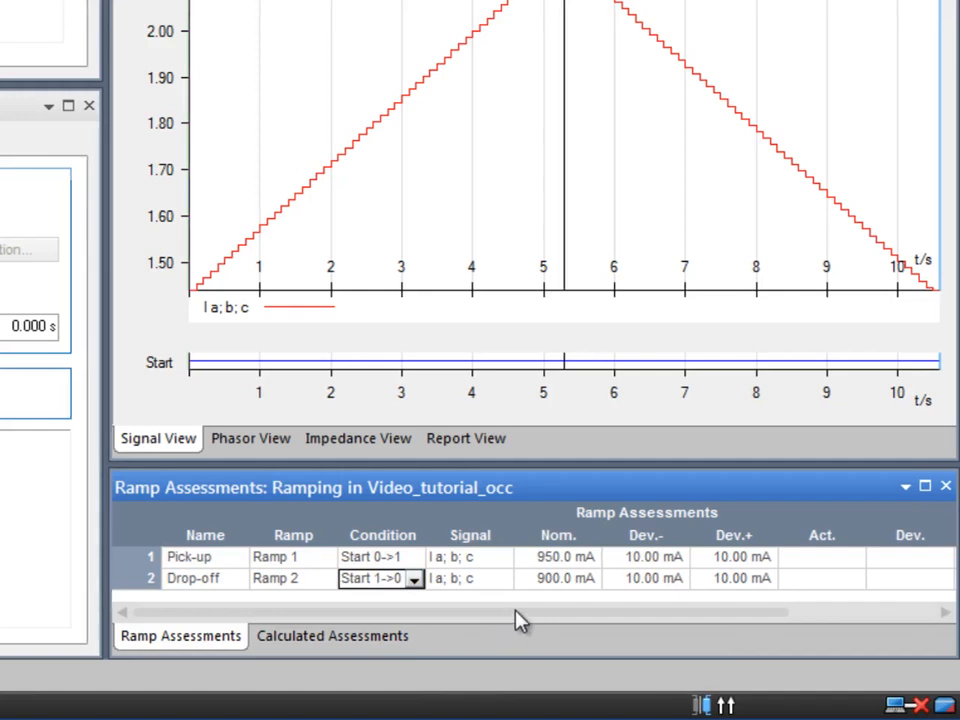
Step: Set the nominal value to 1.8 A for the Pick-up assessment and 1.71 A for the Drop-off assessment
{"action": "left_click", "coordinate": [578, 558]}
{"action": "left_click", "coordinate": [570, 557]}
{"action": "left_click_drag", "start_coordinate": [570, 557], "coordinate": [514, 574]}
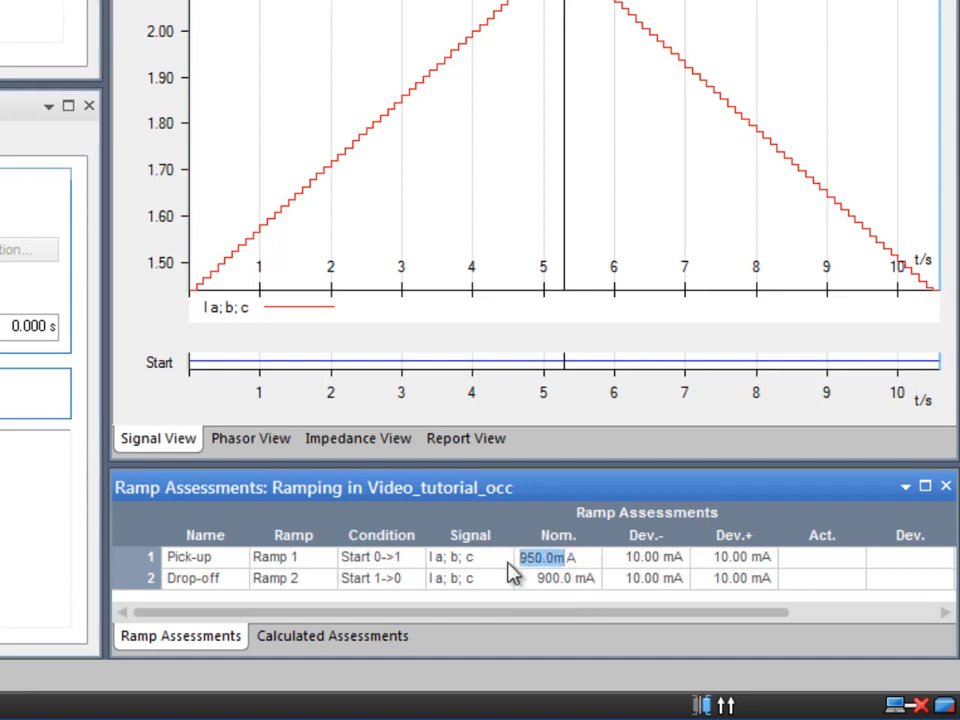
{"action": "type", "text": "1.8"}
{"action": "left_click", "coordinate": [557, 580]}
{"action": "left_click_drag", "start_coordinate": [560, 579], "coordinate": [520, 585]}
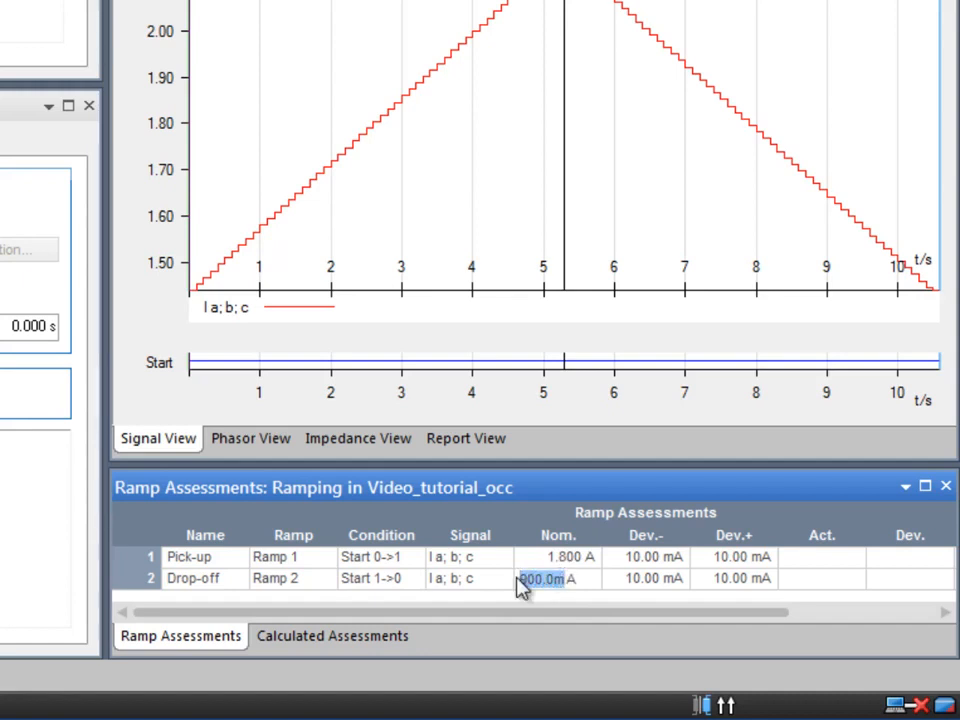
{"action": "type", "text": "1.71"}
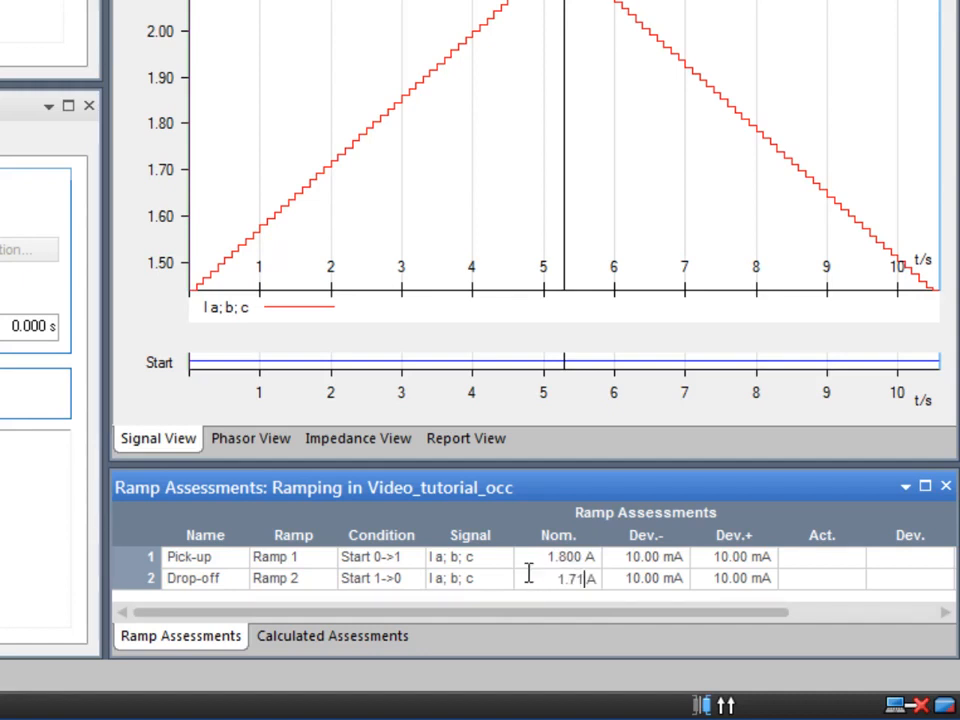
Step: Set the negative deviation tolerance (Dev.-) to 54 mA for both the Pick-up and Drop-off assessments
{"action": "left_click", "coordinate": [648, 559]}
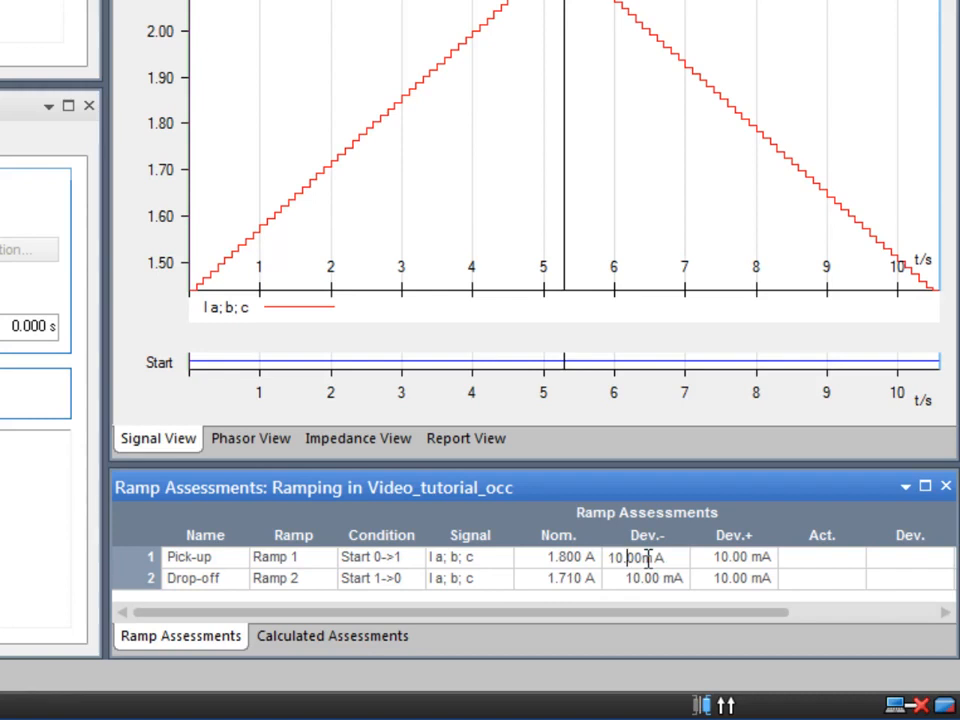
{"action": "key", "text": "Right"}
{"action": "key", "text": "Left"}
{"action": "left_click_drag", "start_coordinate": [643, 557], "coordinate": [606, 572]}
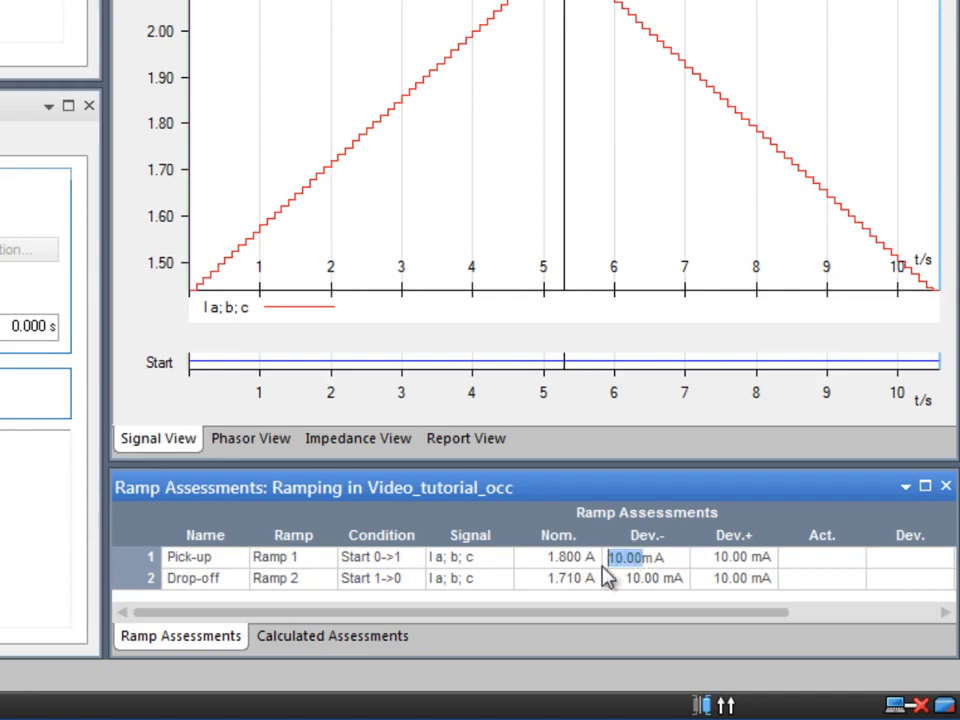
{"action": "type", "text": "54"}
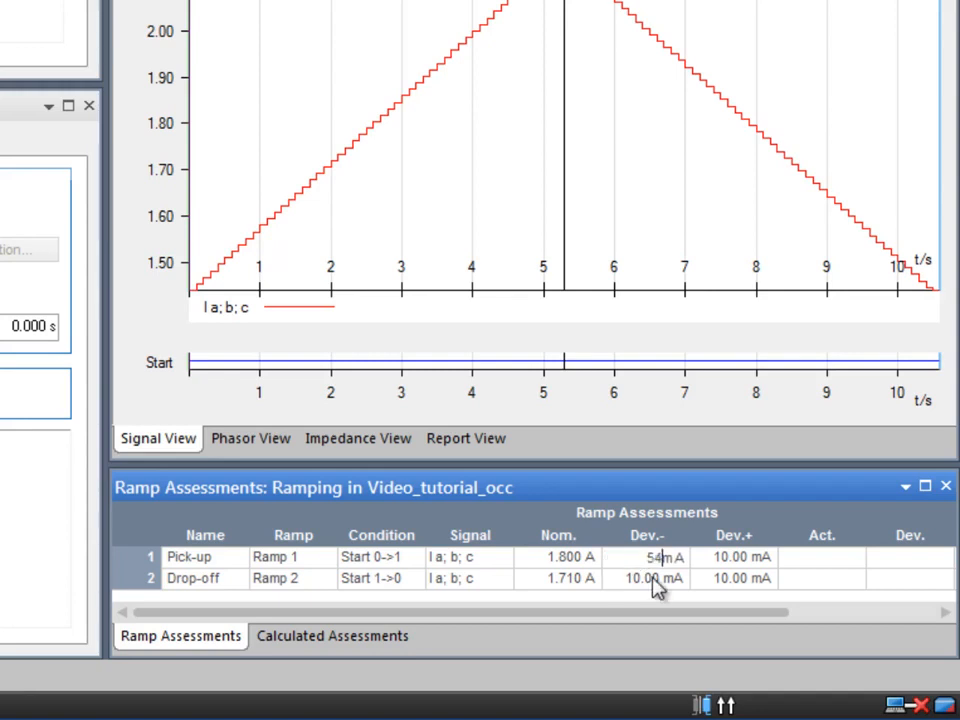
{"action": "left_click", "coordinate": [641, 578]}
{"action": "double_click", "coordinate": [613, 580]}
{"action": "type", "text": "54"}
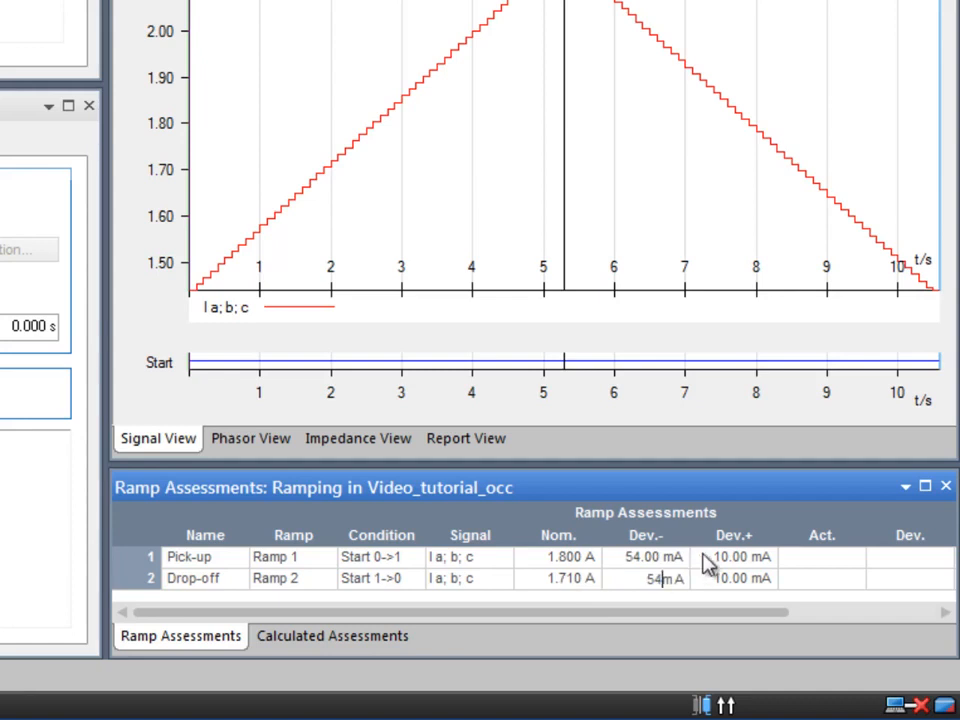
Step: Set the positive deviation tolerance (Dev.+) to 54 mA for both the Pick-up and Drop-off assessments
{"action": "left_click", "coordinate": [697, 557]}
{"action": "double_click", "coordinate": [695, 566]}
{"action": "type", "text": "54"}
{"action": "left_click", "coordinate": [735, 578]}
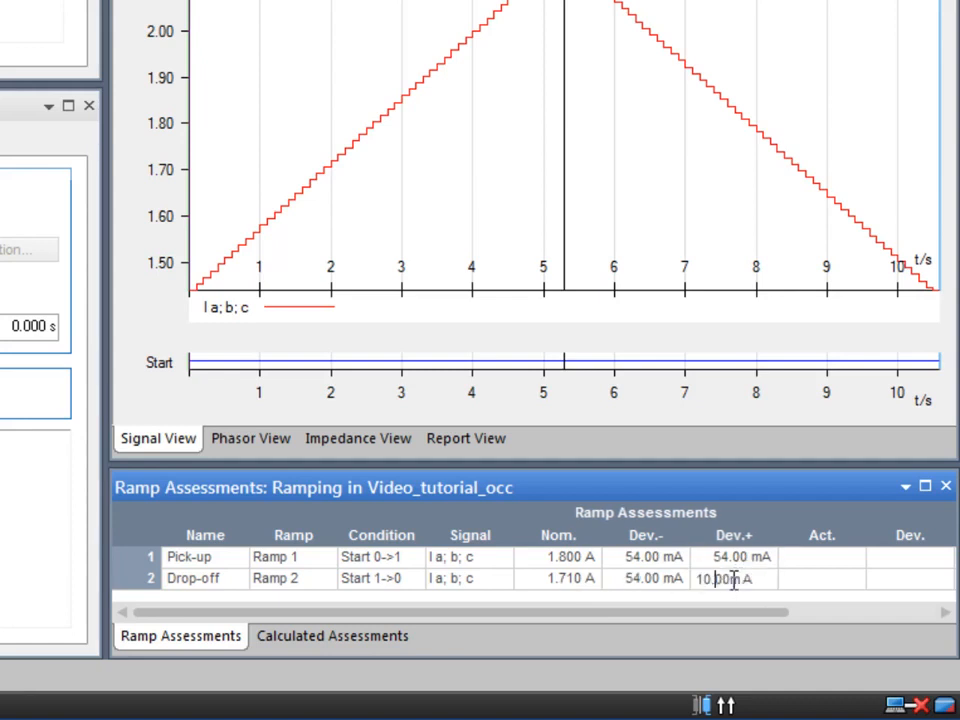
{"action": "double_click", "coordinate": [695, 582]}
{"action": "type", "text": "54"}
{"action": "left_click", "coordinate": [810, 563]}
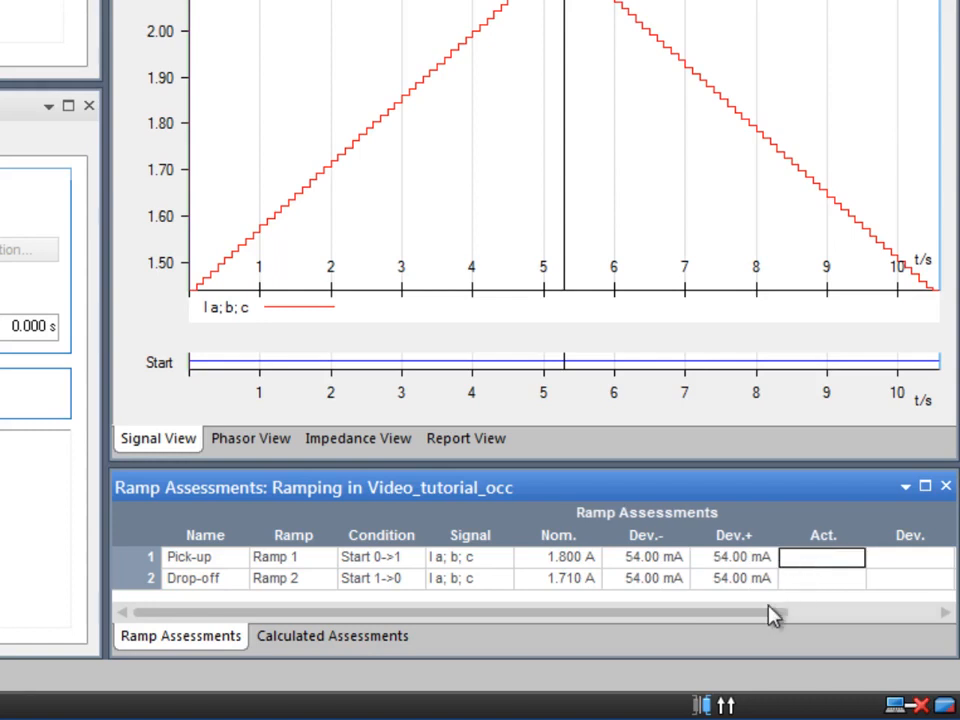
{"action": "left_click_drag", "start_coordinate": [761, 618], "coordinate": [896, 621]}
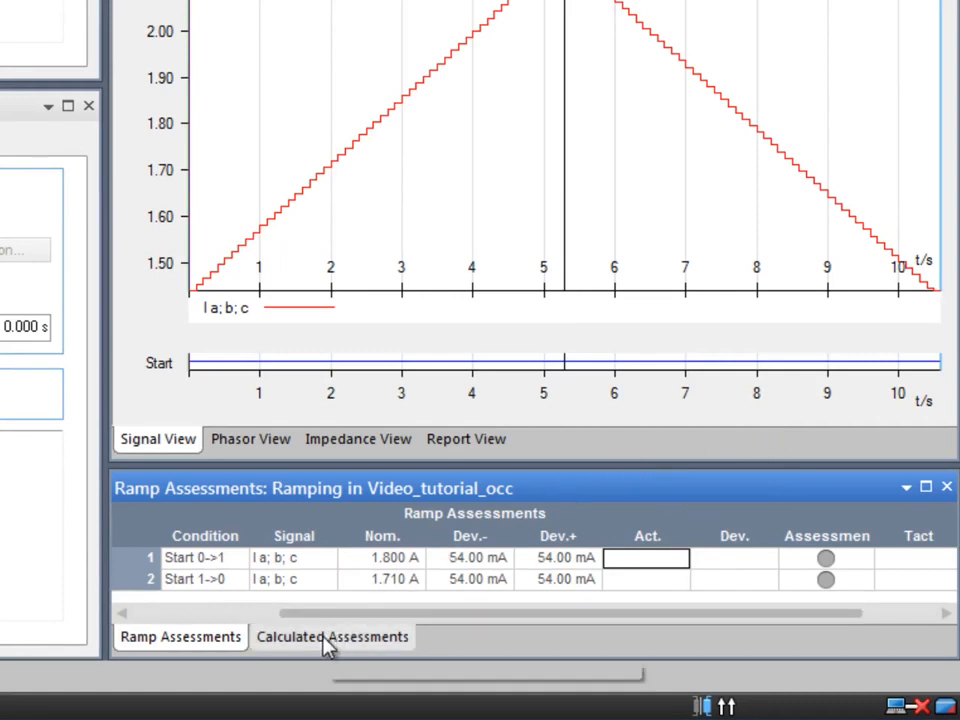
Step: In the calculated assessments, widen the Name column and open the nominal value of the Drop-off/Pick-up ratio for editing
{"action": "left_click", "coordinate": [324, 640]}
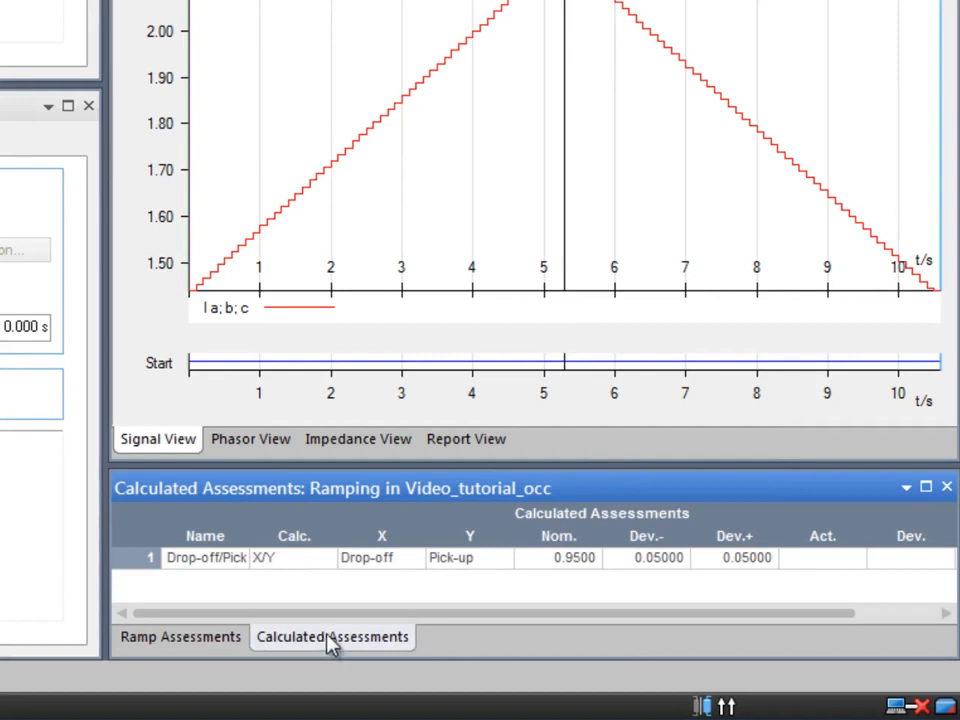
{"action": "left_click_drag", "start_coordinate": [249, 540], "coordinate": [272, 538]}
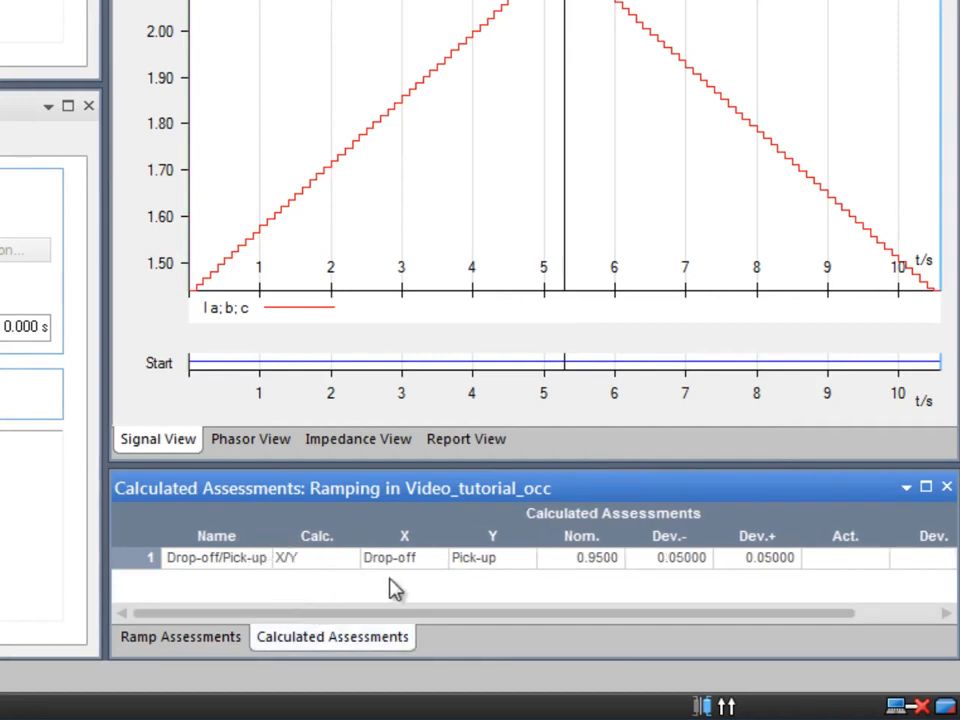
{"action": "left_click", "coordinate": [564, 560]}
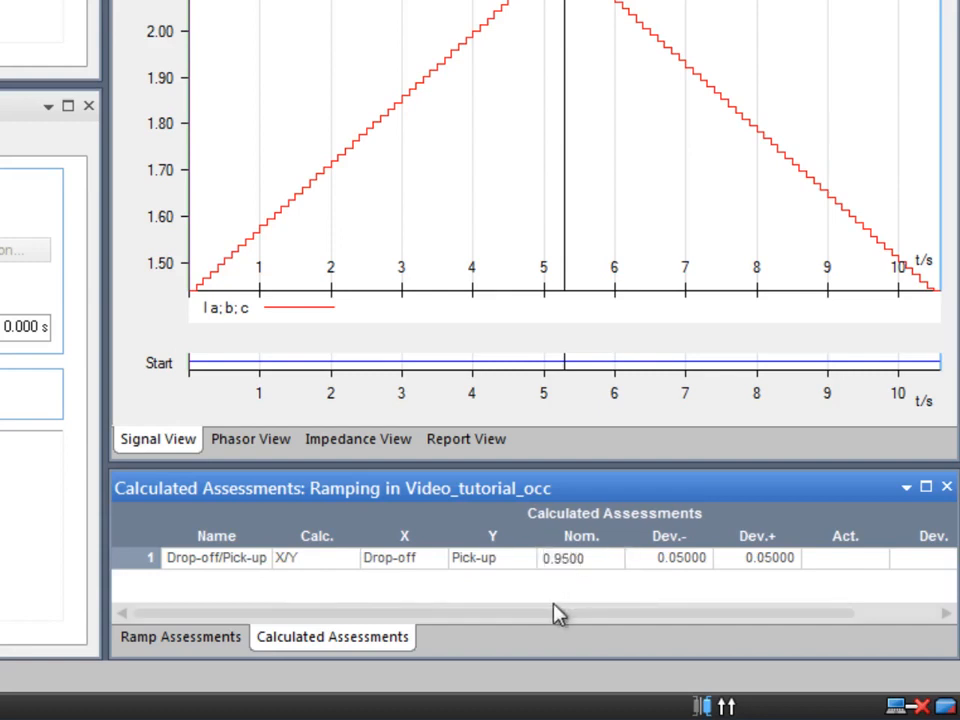